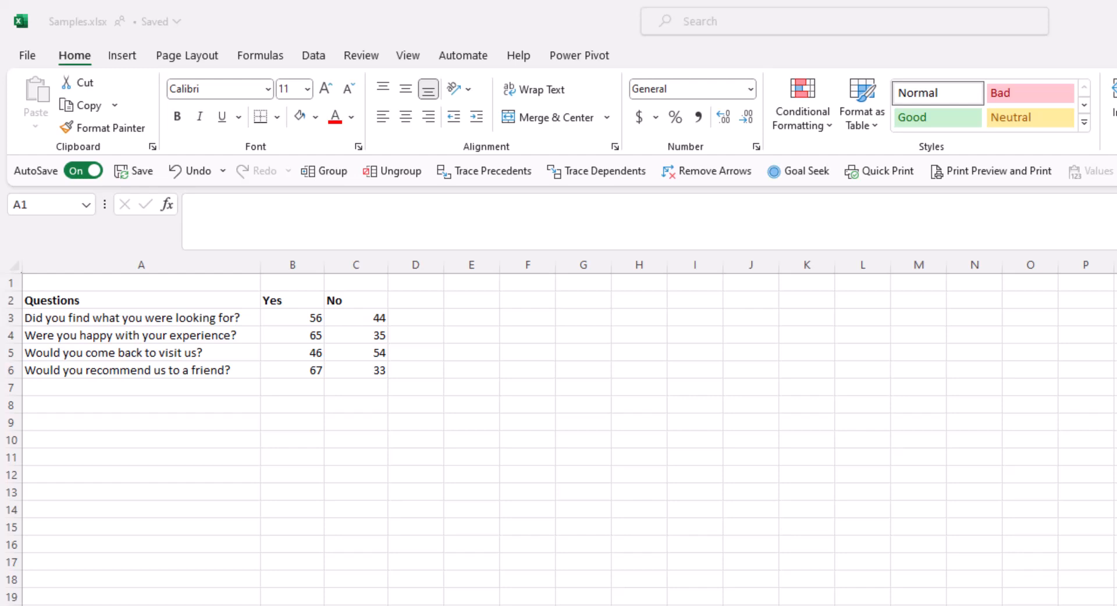
# Insert a clustered column chart from the survey data in A2:C6 and place it beside the table, starting at column E
pyautogui.moveTo(180, 302); pyautogui.dragTo(350, 369)
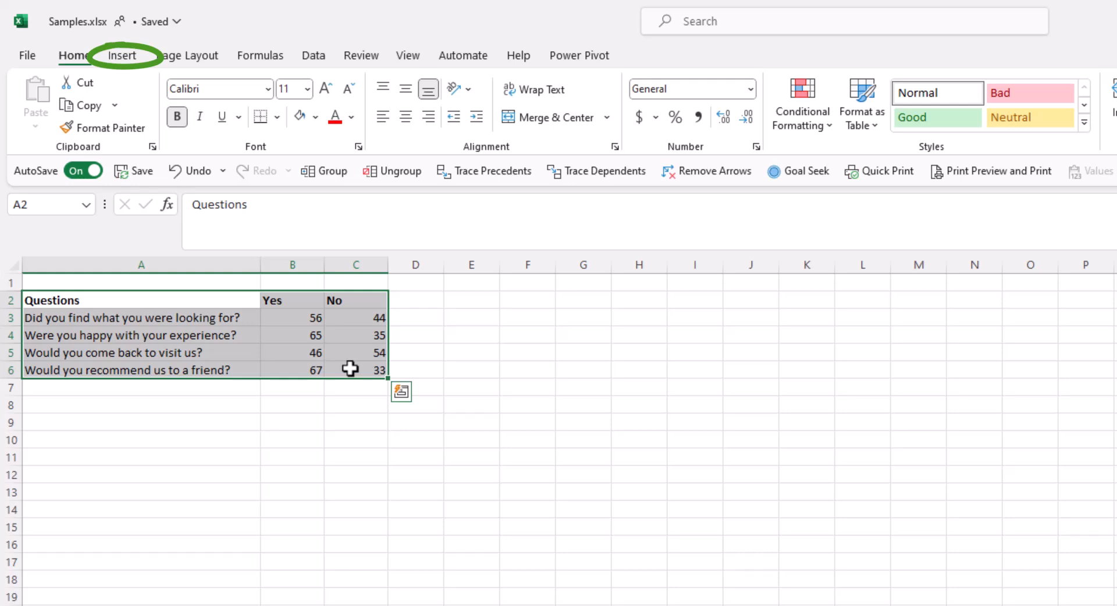
pyautogui.click(126, 56)
pyautogui.click(570, 84)
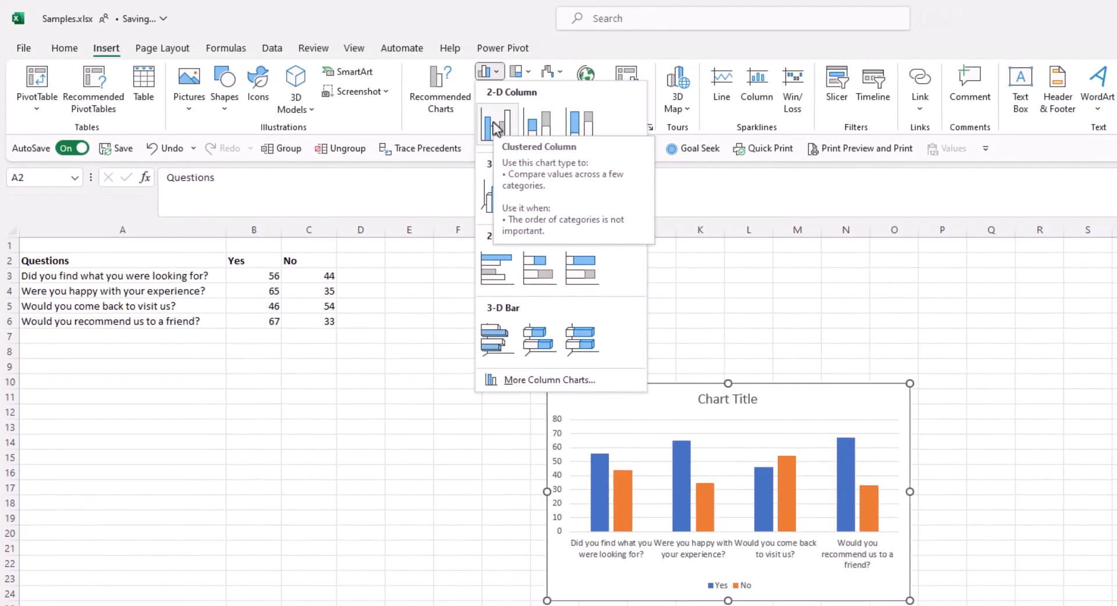
pyautogui.click(493, 121)
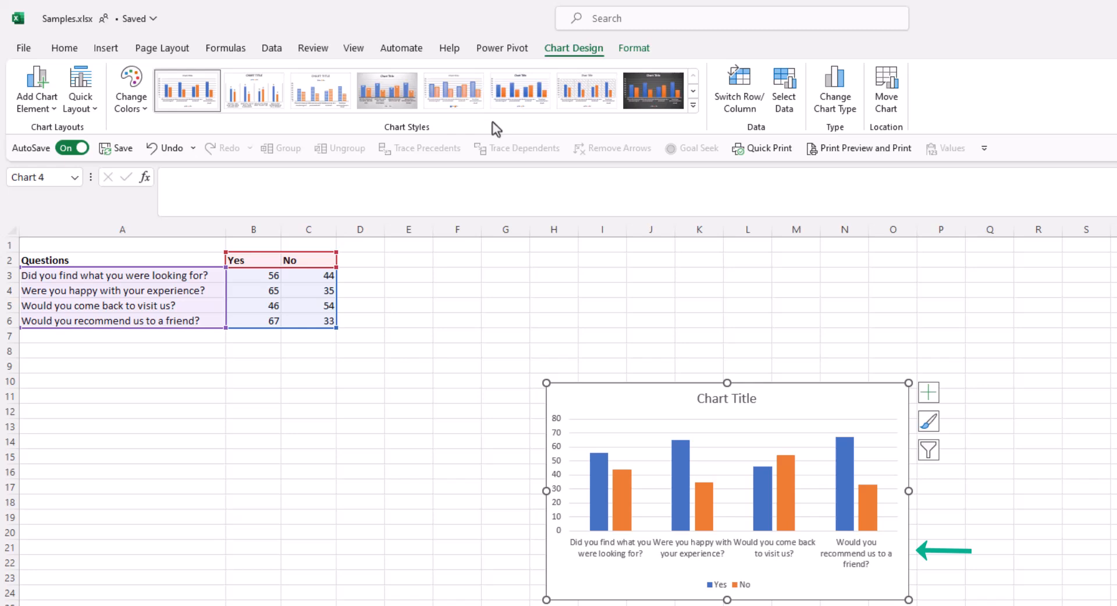
pyautogui.moveTo(589, 399)
pyautogui.mouseDown()
pyautogui.moveTo(457, 300)
pyautogui.moveTo(453, 263)
pyautogui.mouseUp()
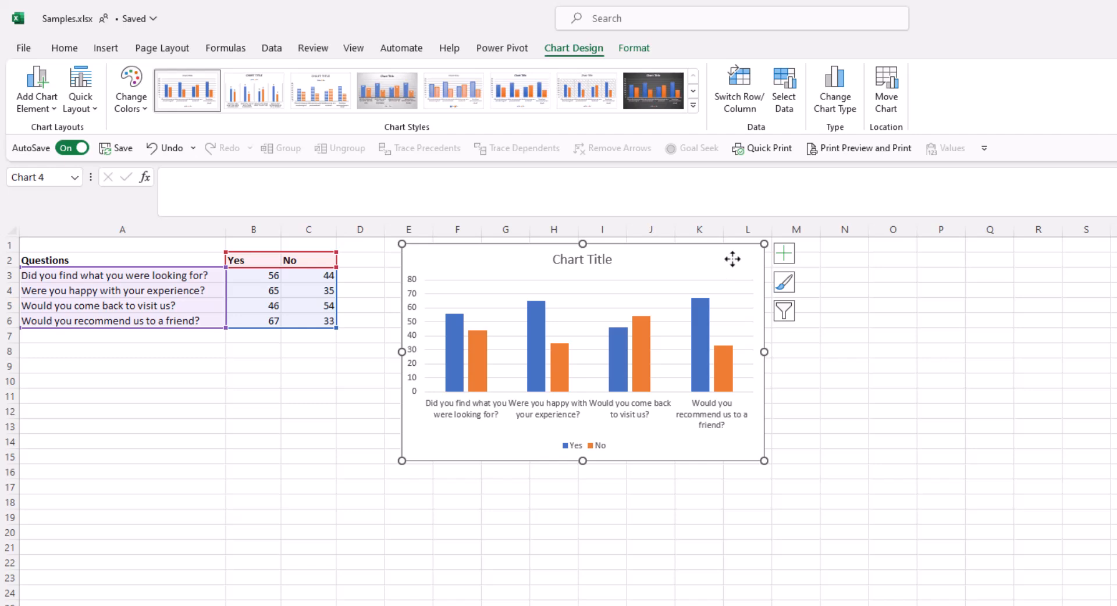
# Add axis titles to the chart and set the vertical axis title to "Number of respondents"
pyautogui.click(785, 256)
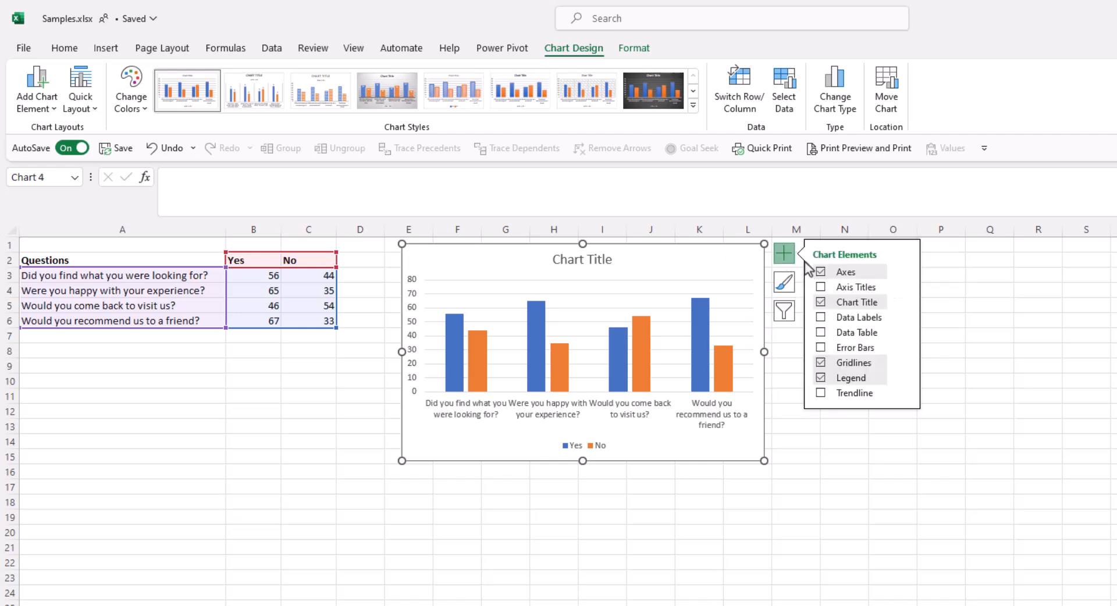
pyautogui.click(821, 287)
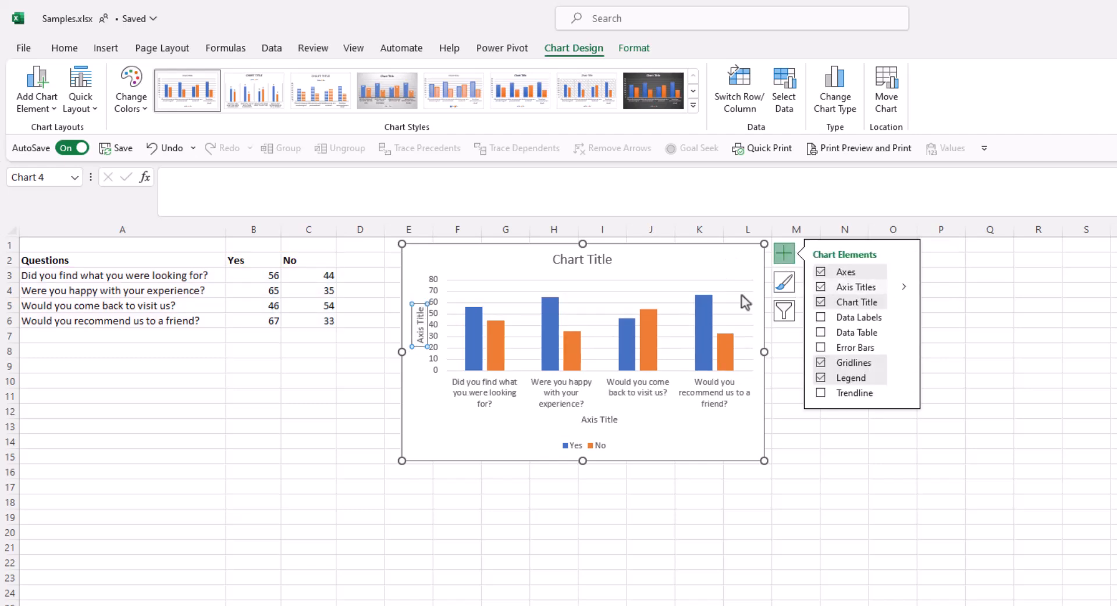
pyautogui.tripleClick(420, 326)
pyautogui.write('Number of')
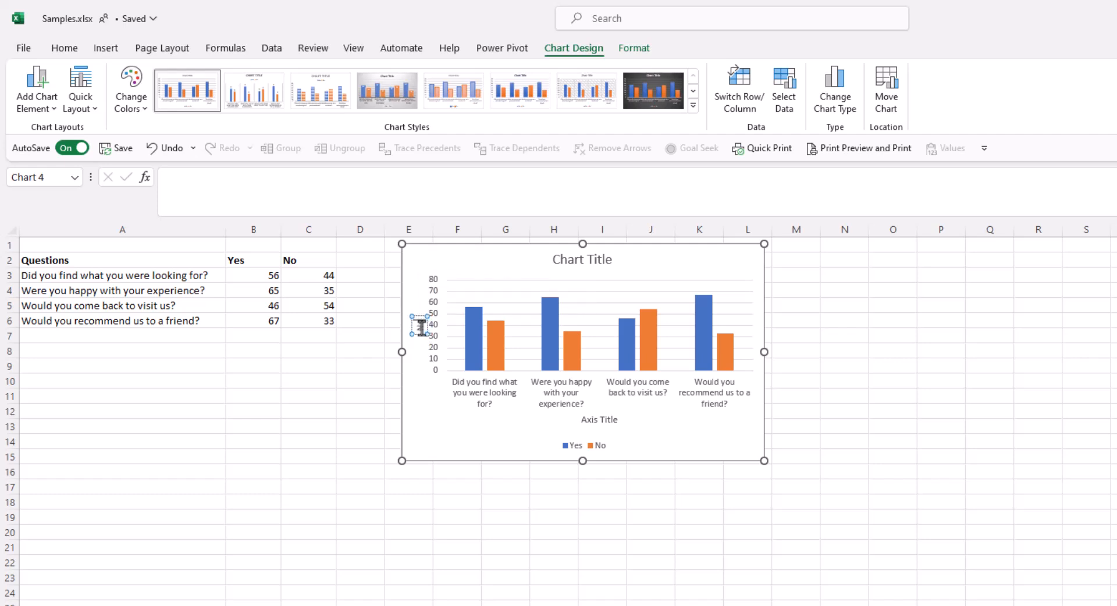
pyautogui.write(' re')
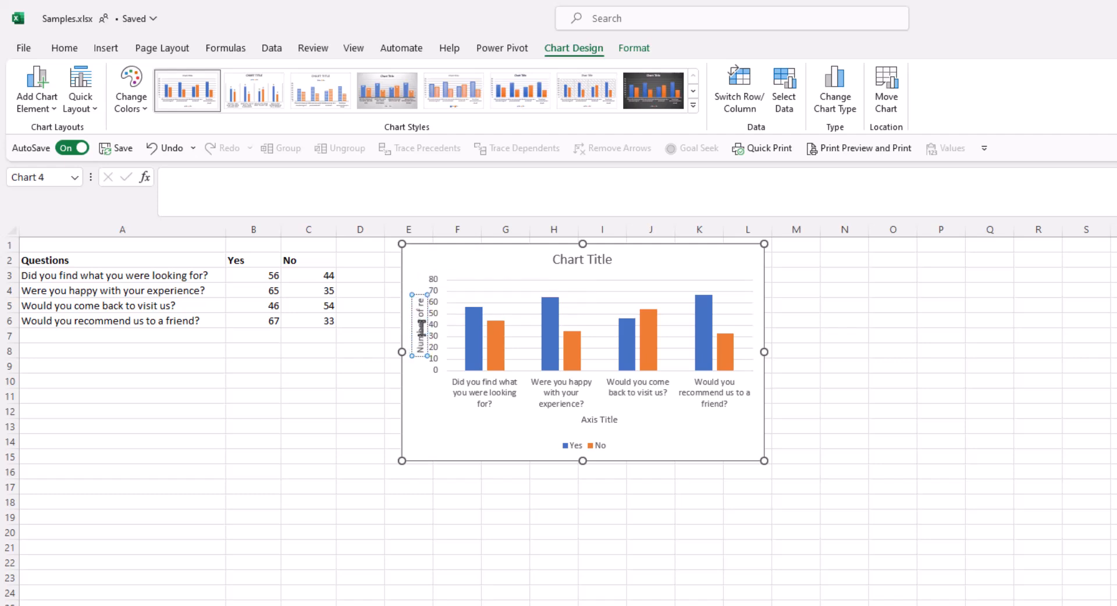
pyautogui.write('spondents')
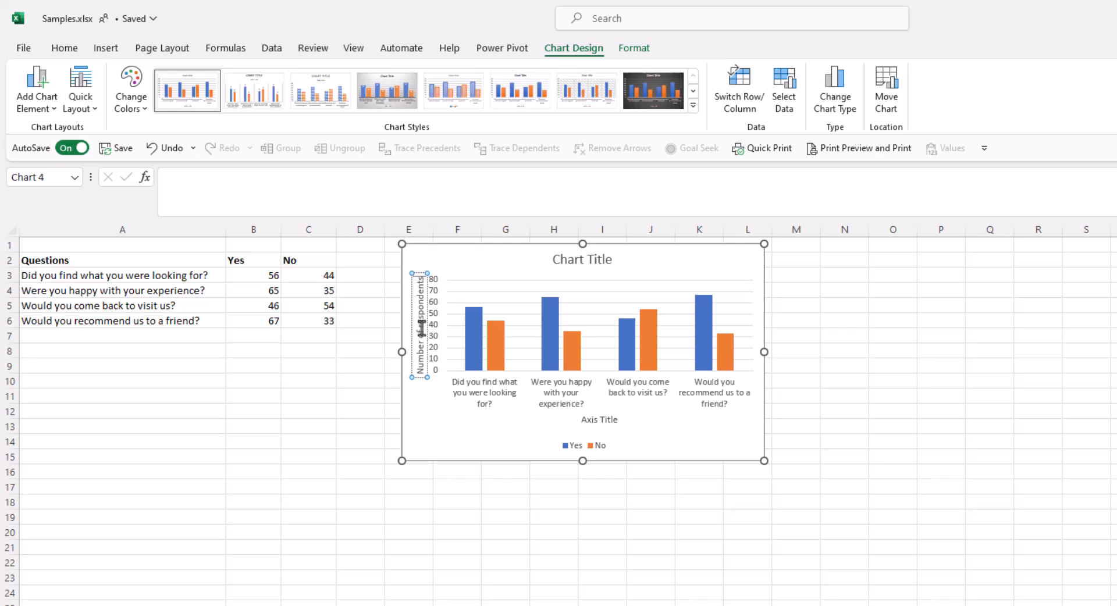
# Set the chart's horizontal axis title to "Survey questions"
pyautogui.tripleClick(589, 420)
pyautogui.write('Survey questions')
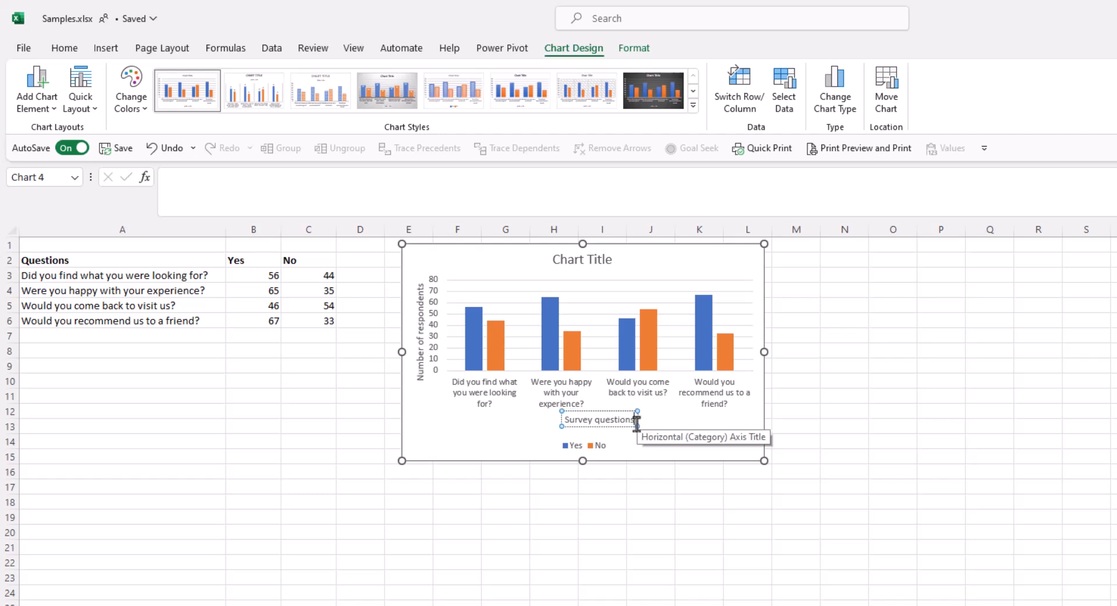
pyautogui.click(626, 541)
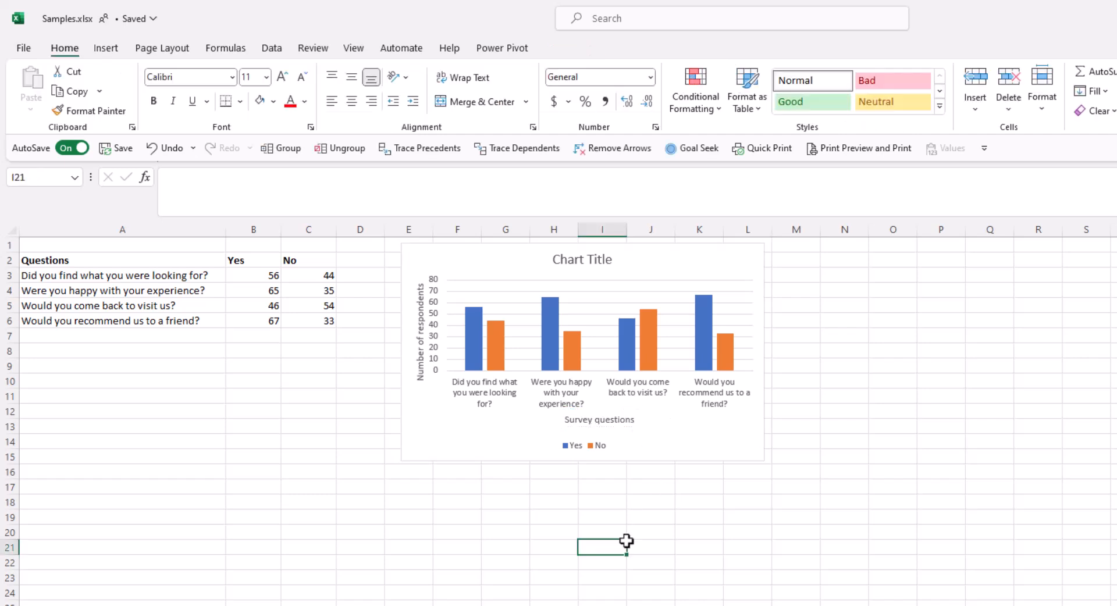
# Try a bright green standard color as the fill of the whole No series, and undo it
pyautogui.click(575, 354)
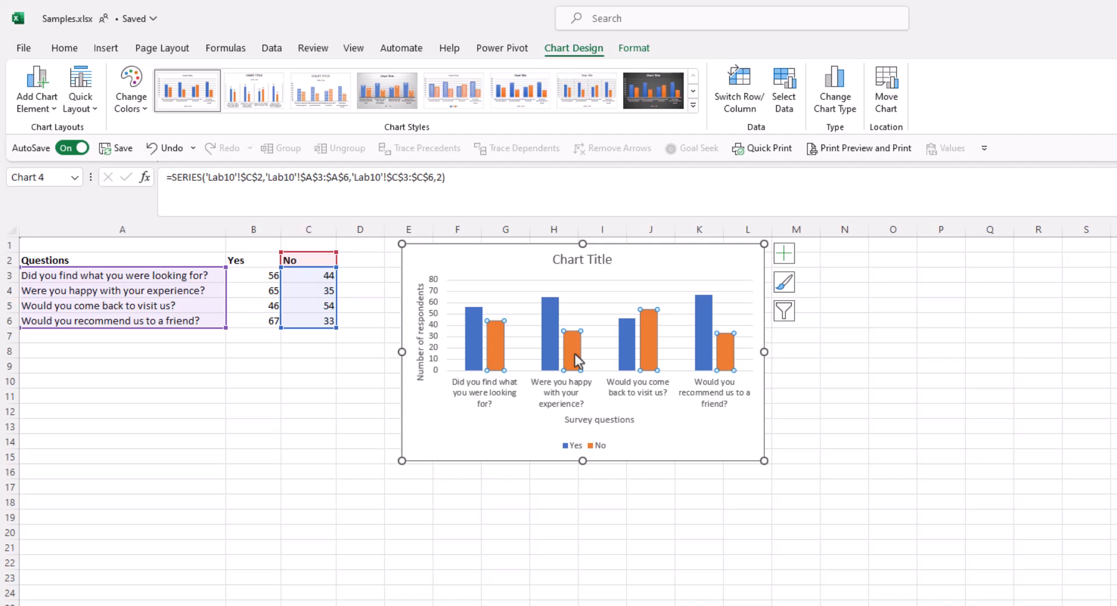
pyautogui.rightClick(575, 354)
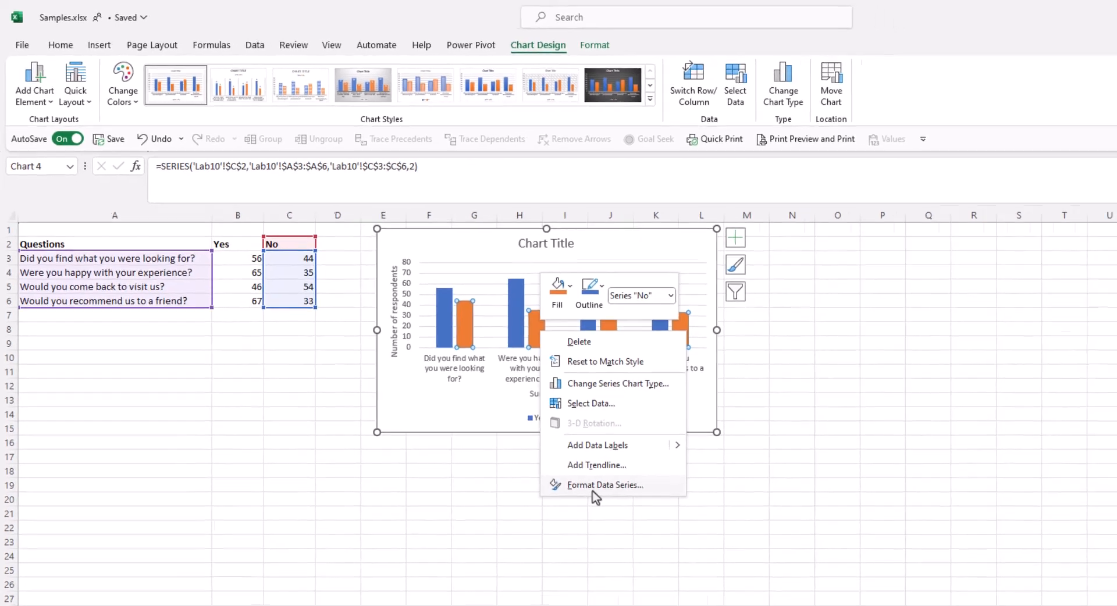
pyautogui.click(631, 521)
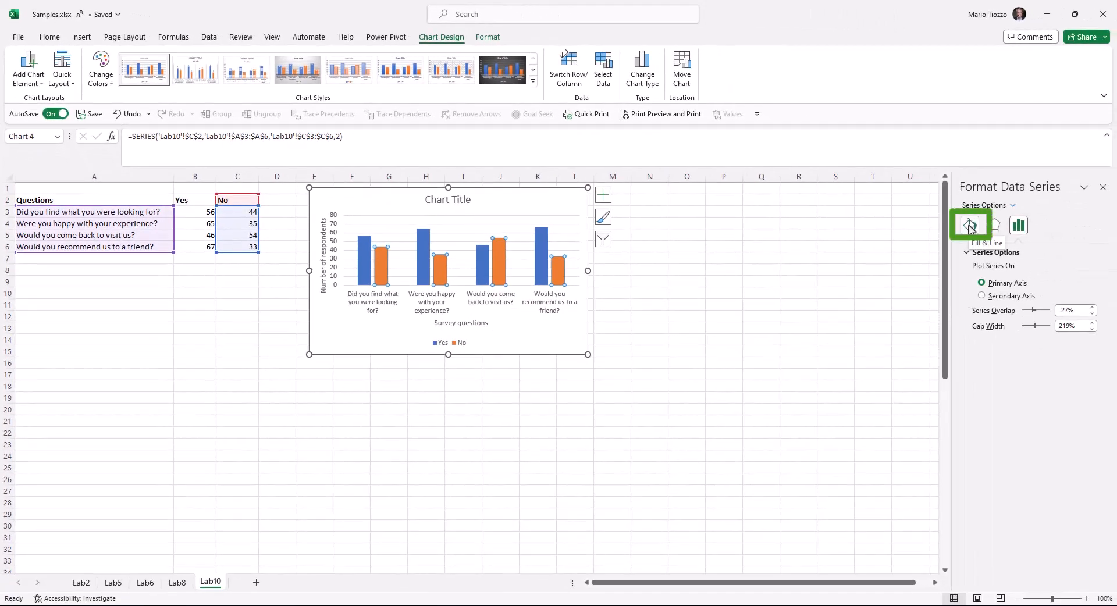
pyautogui.click(971, 227)
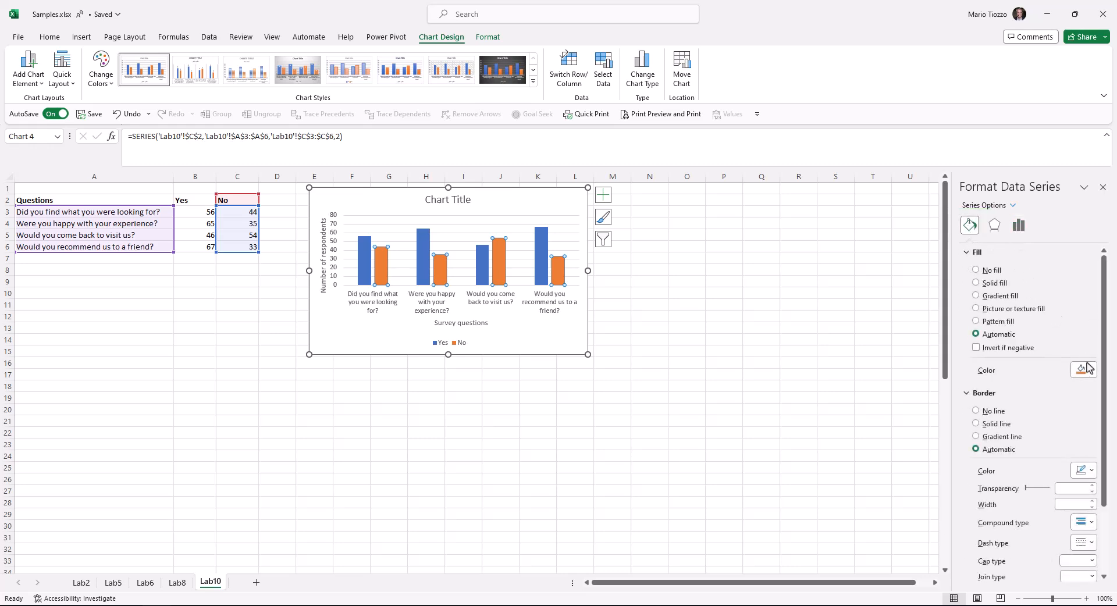
pyautogui.click(1092, 371)
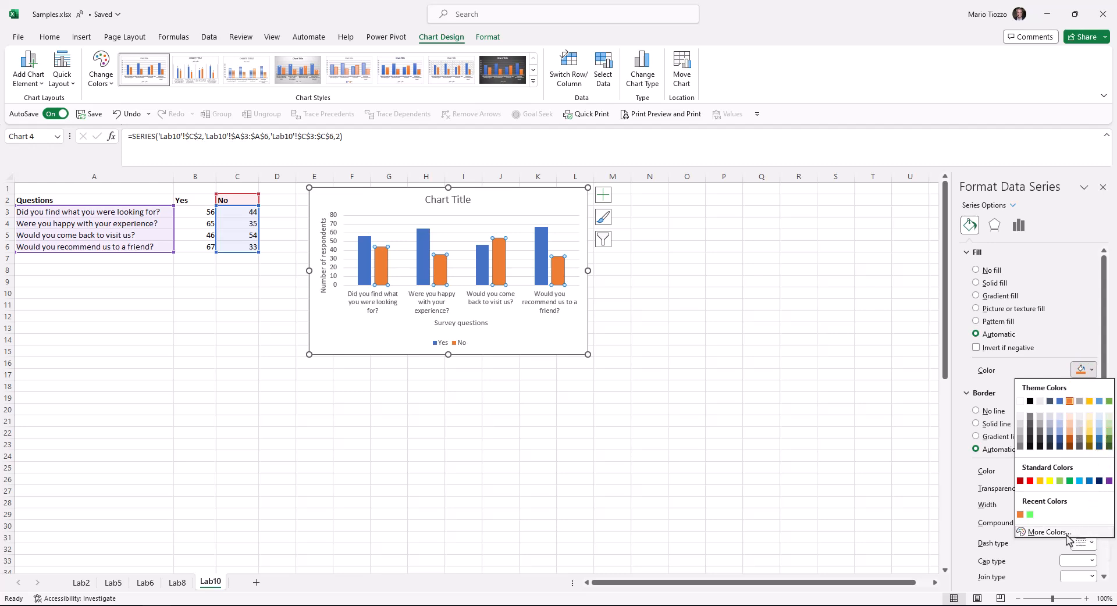
pyautogui.click(1047, 532)
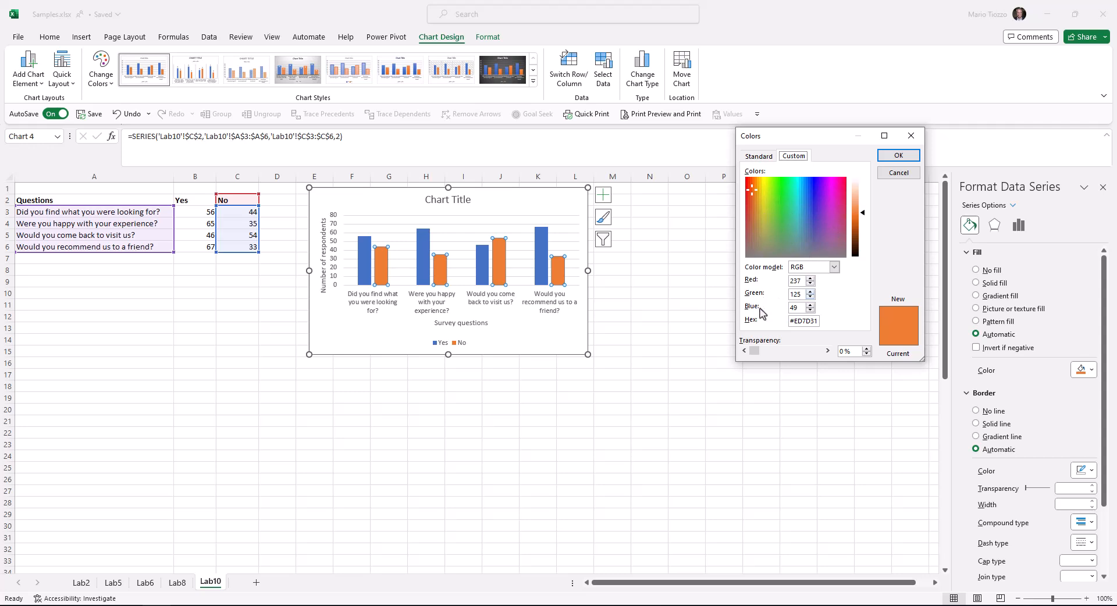
pyautogui.click(758, 158)
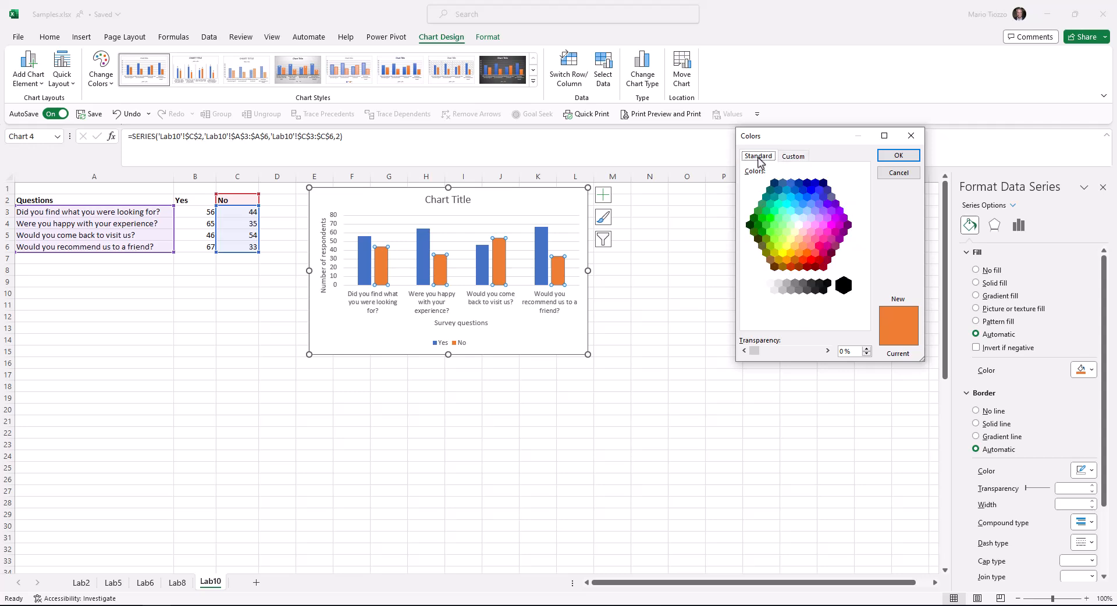
pyautogui.click(774, 221)
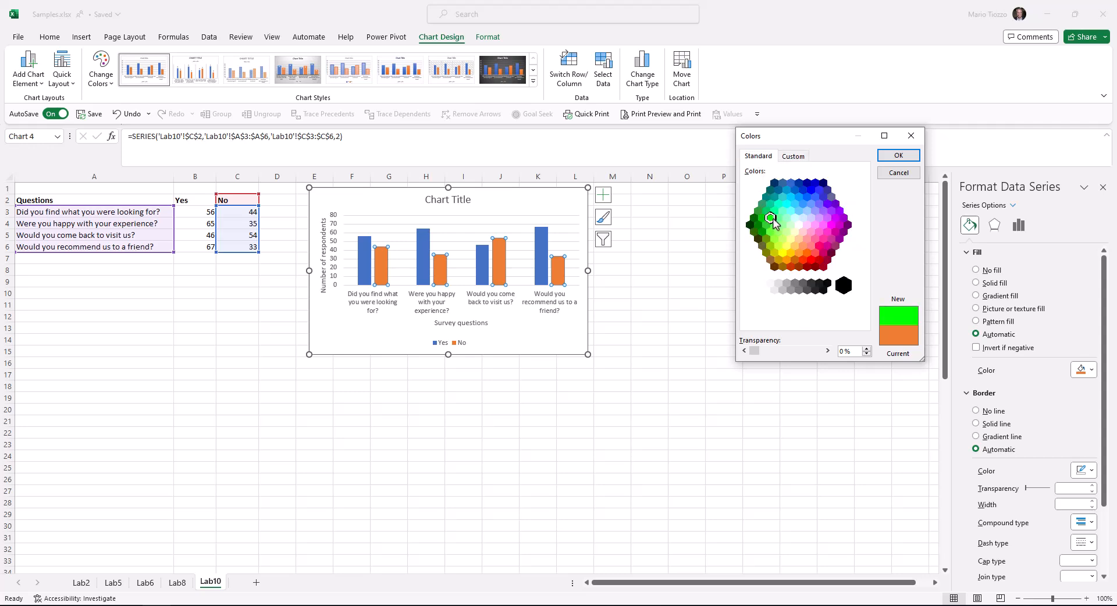
pyautogui.click(898, 155)
pyautogui.hotkey('ctrl', 'z')
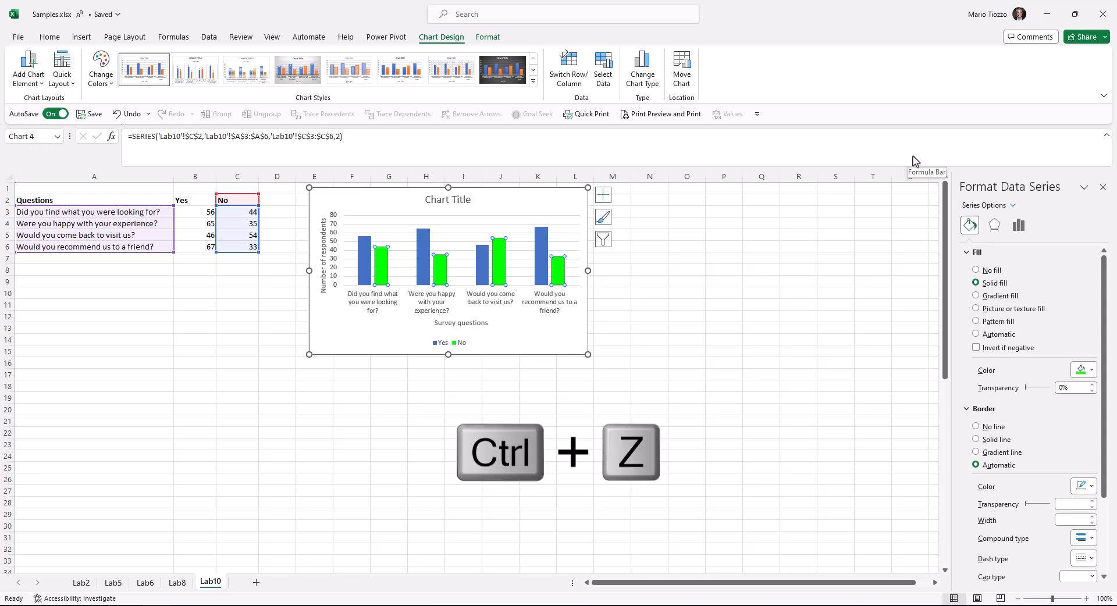
pyautogui.hotkey('ctrl', 'z')
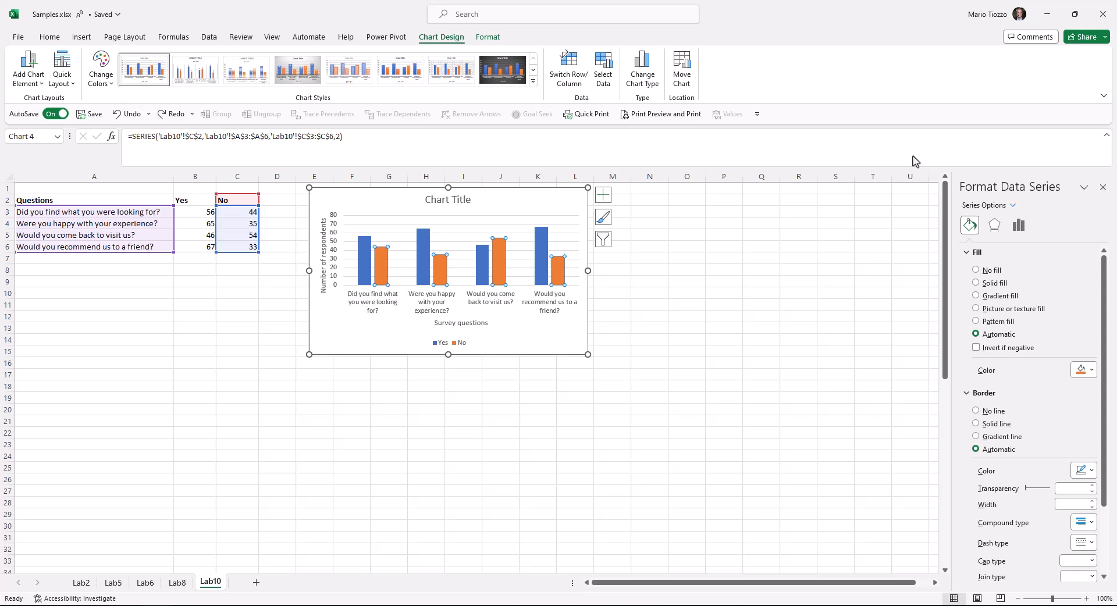
# Try a light gold fill on only the No bar for "Would you come back to visit us?", and undo it
pyautogui.click(497, 272)
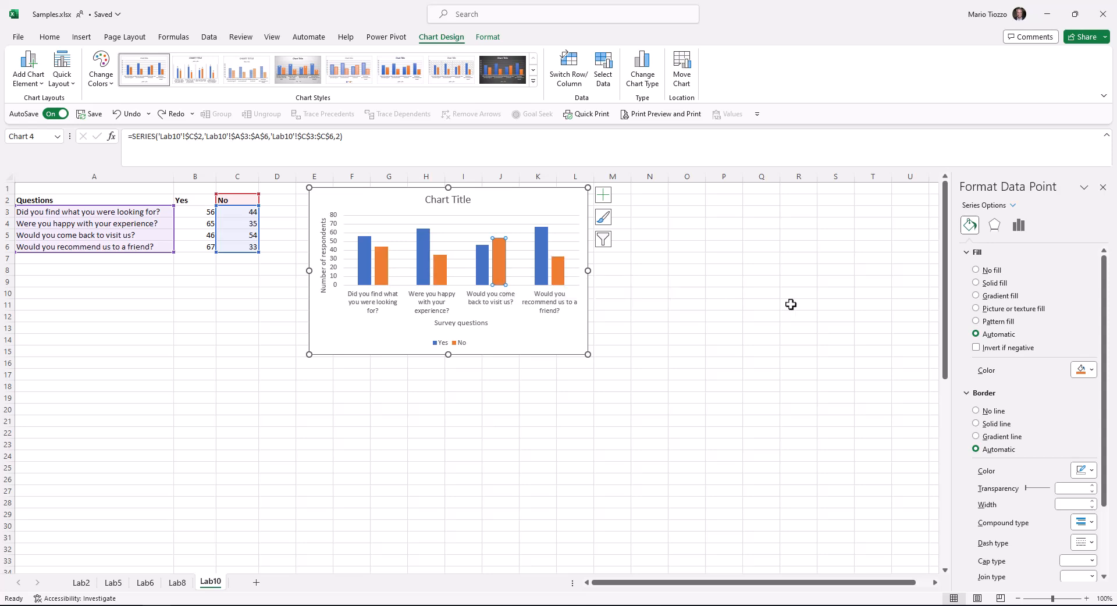
pyautogui.click(1092, 371)
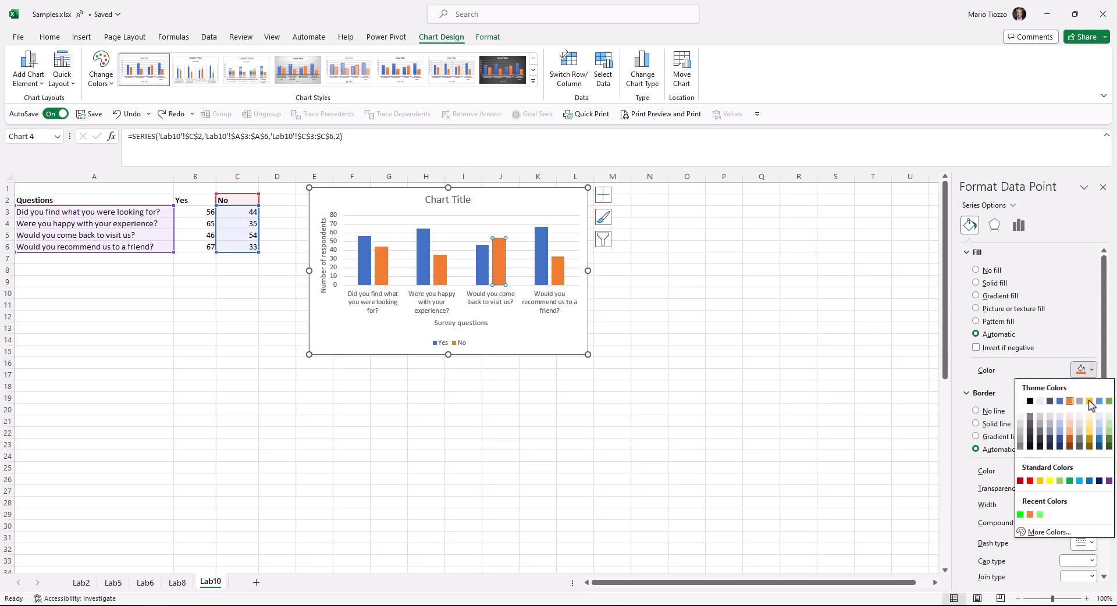
pyautogui.click(1090, 435)
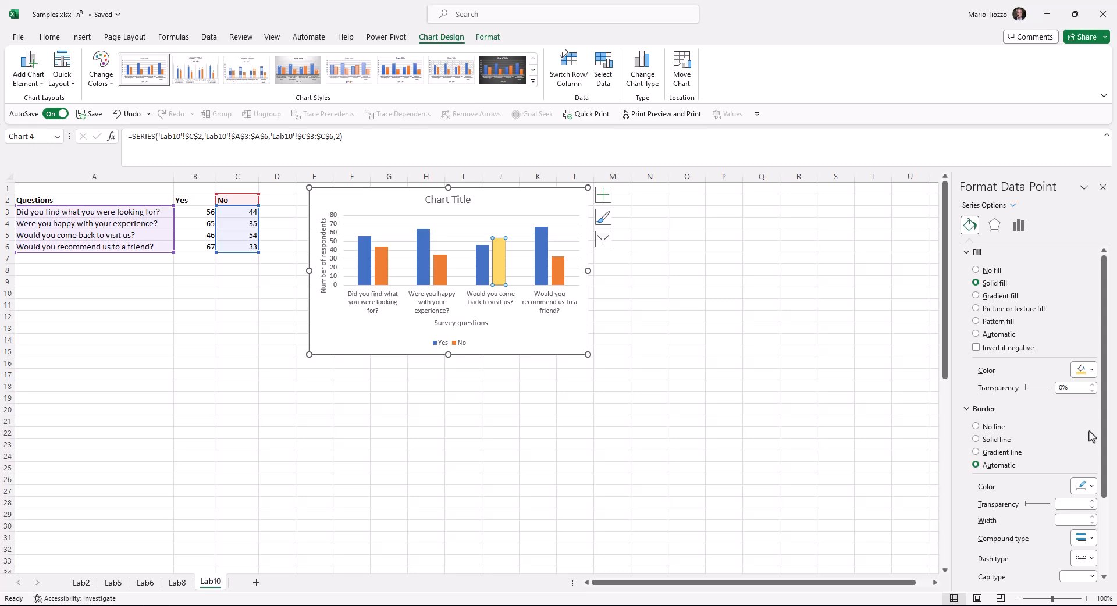
pyautogui.hotkey('ctrl', 'z')
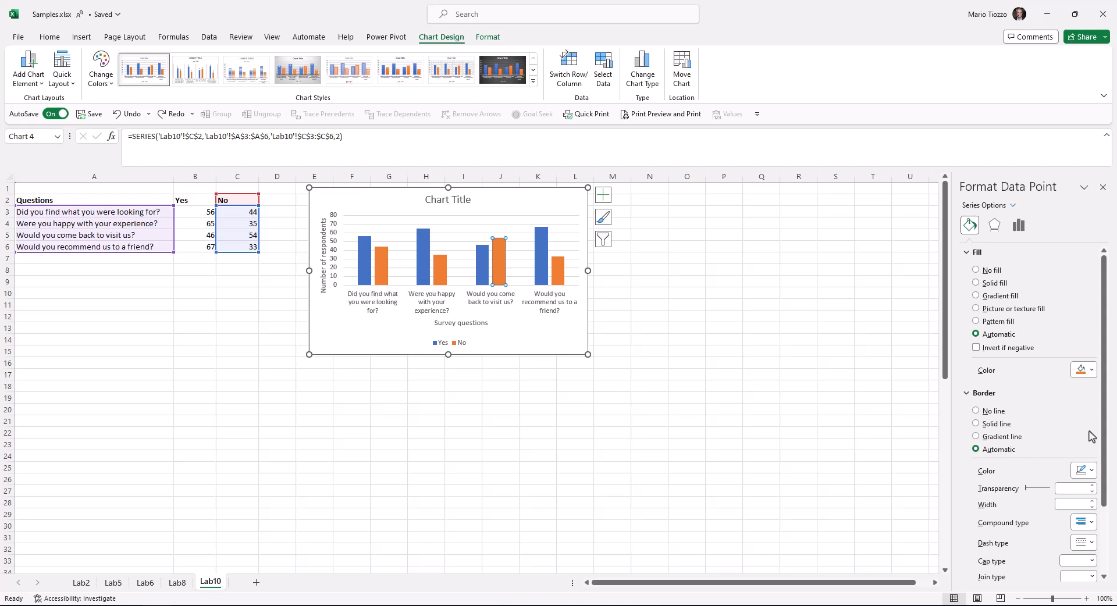
# Set the maximum bound of the chart's vertical axis to 70
pyautogui.click(334, 236)
pyautogui.rightClick(333, 236)
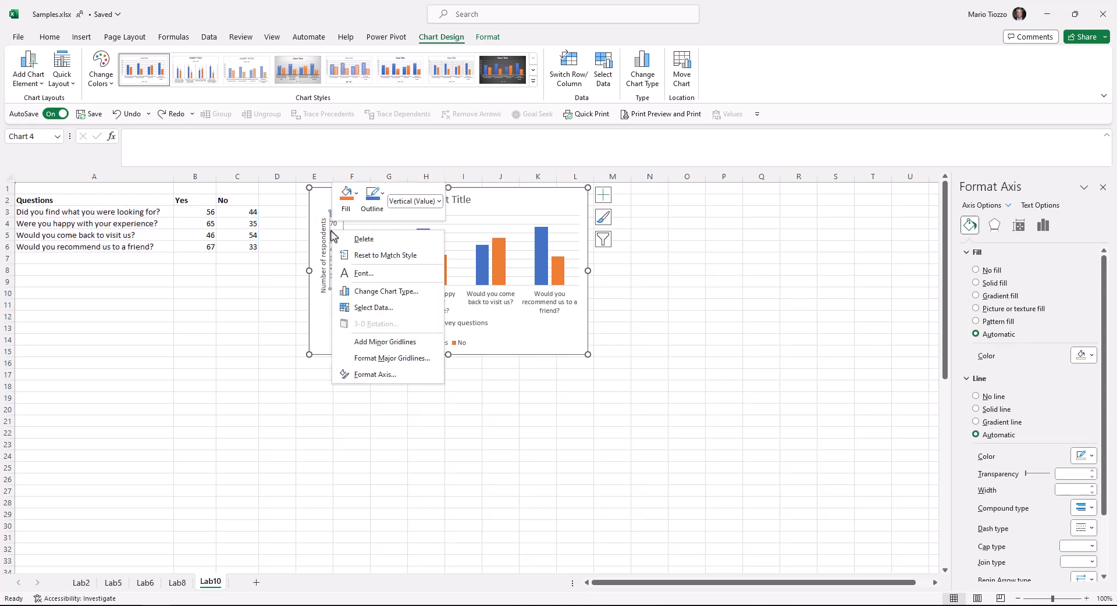
pyautogui.click(372, 375)
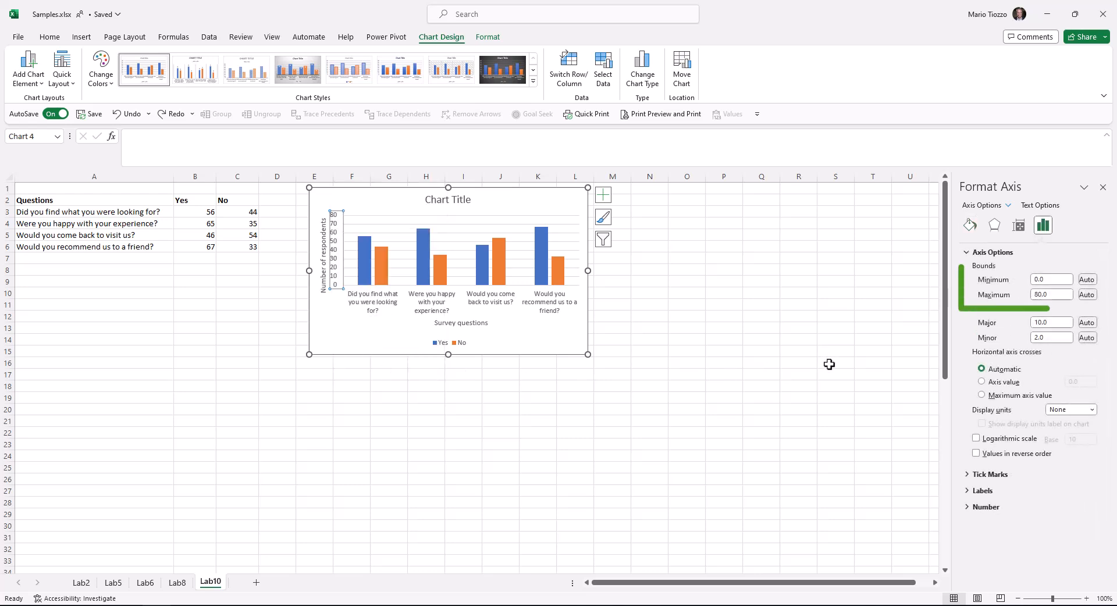
pyautogui.click(1038, 293)
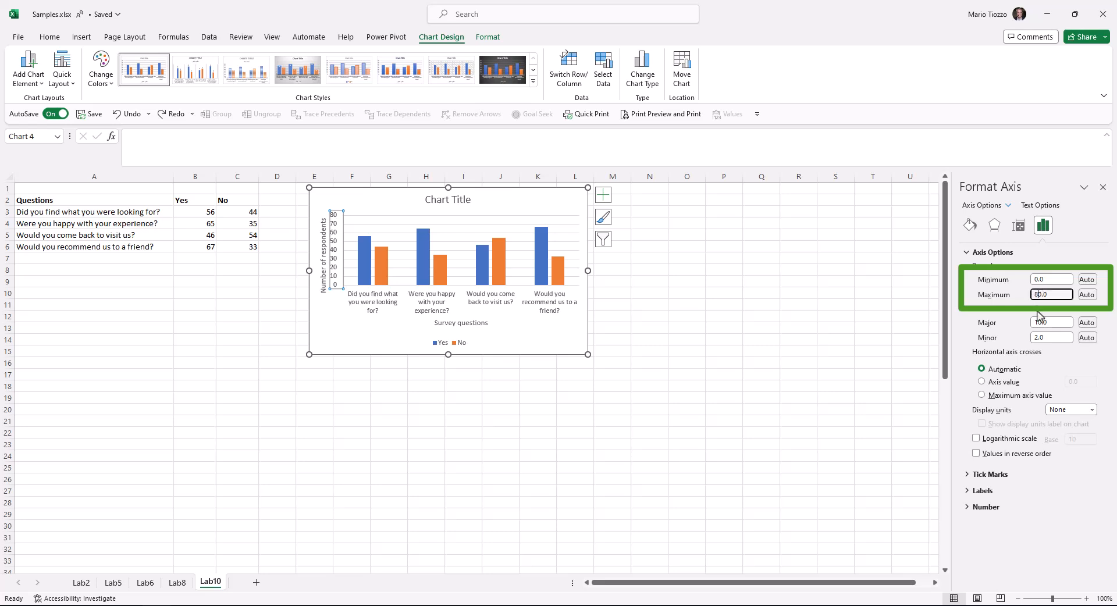
pyautogui.press('BackSpace')
pyautogui.write('7')
pyautogui.press('Return')
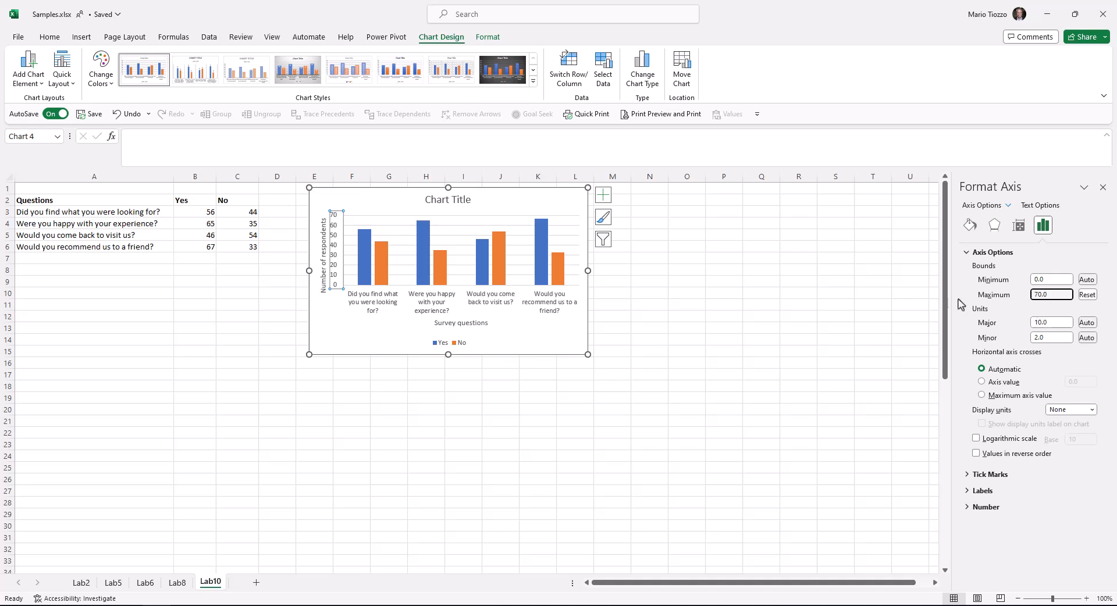
# Insert a line break before "looking for?" in the question in cell A3
pyautogui.click(63, 212)
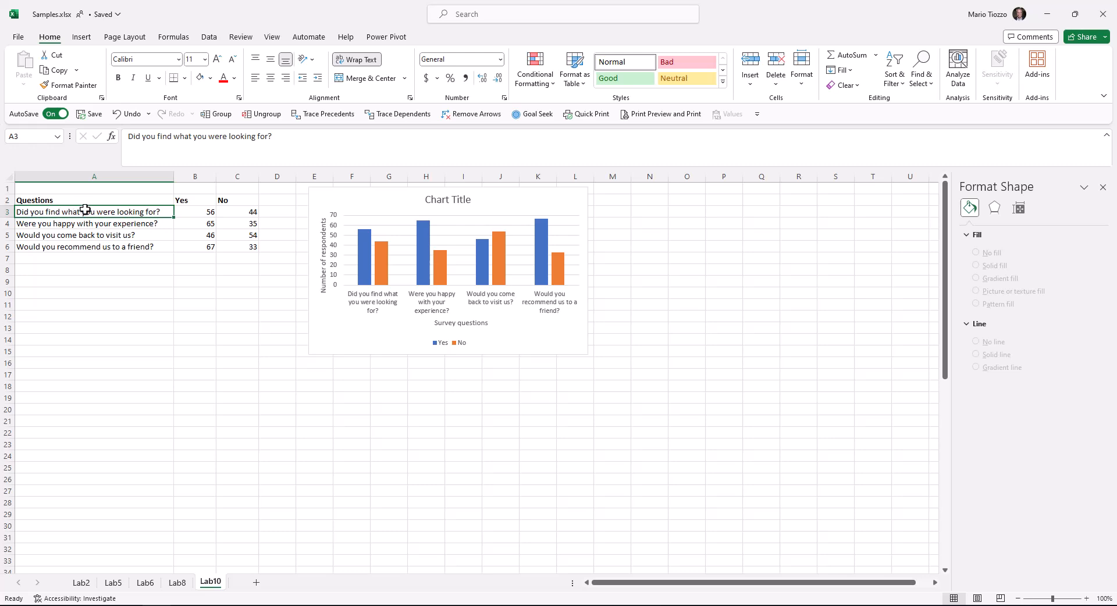
pyautogui.click(228, 136)
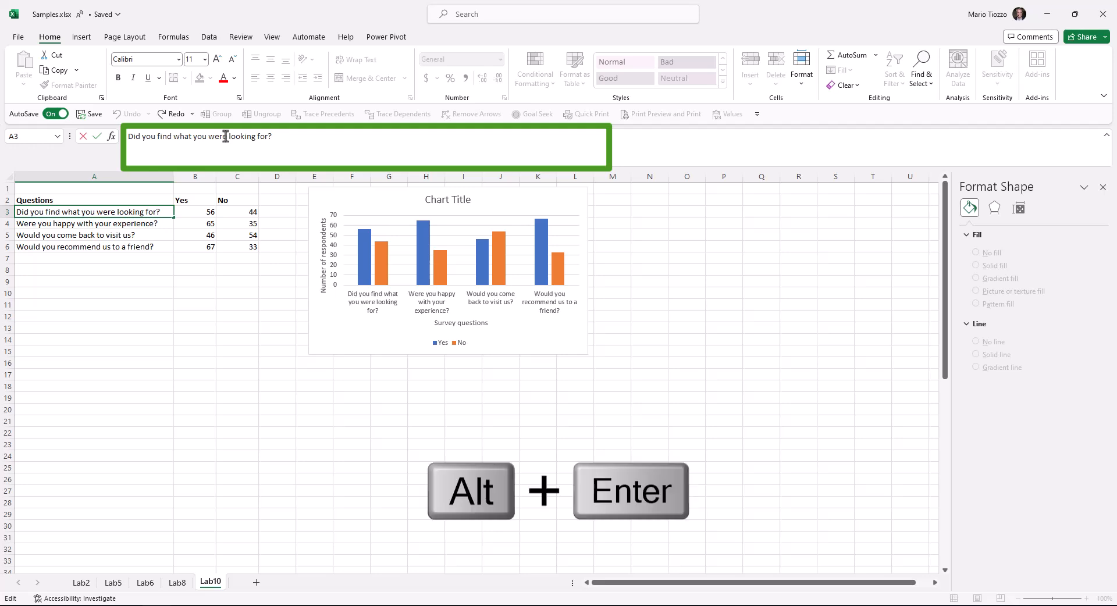
pyautogui.hotkey('alt', 'Return')
pyautogui.press('Return')
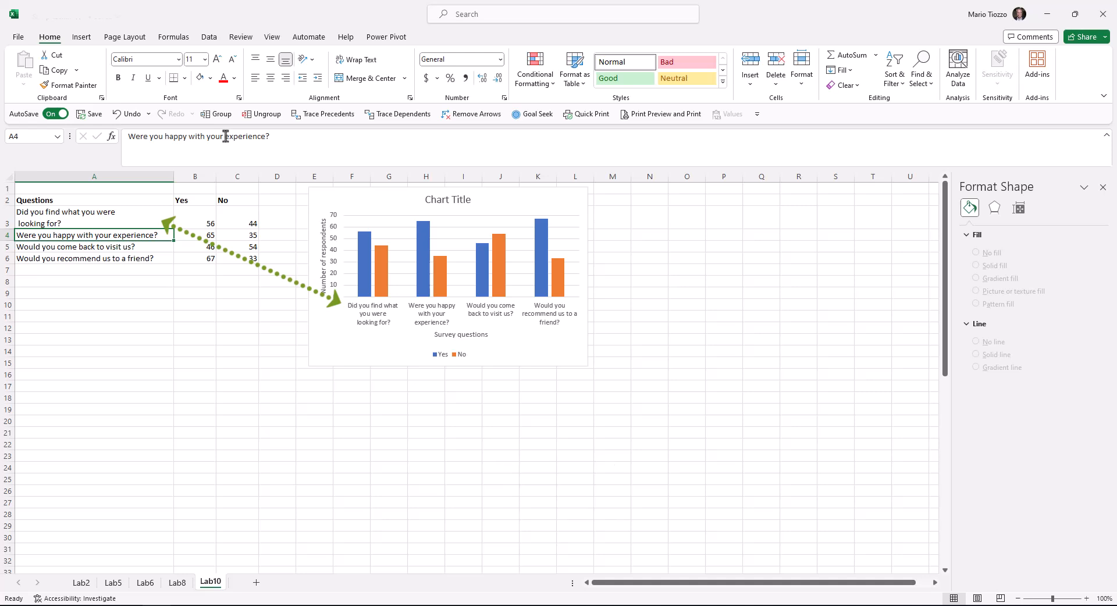
# Insert a line break before "to a friend?" in the question in cell A6
pyautogui.press('Down')
pyautogui.press('Down')
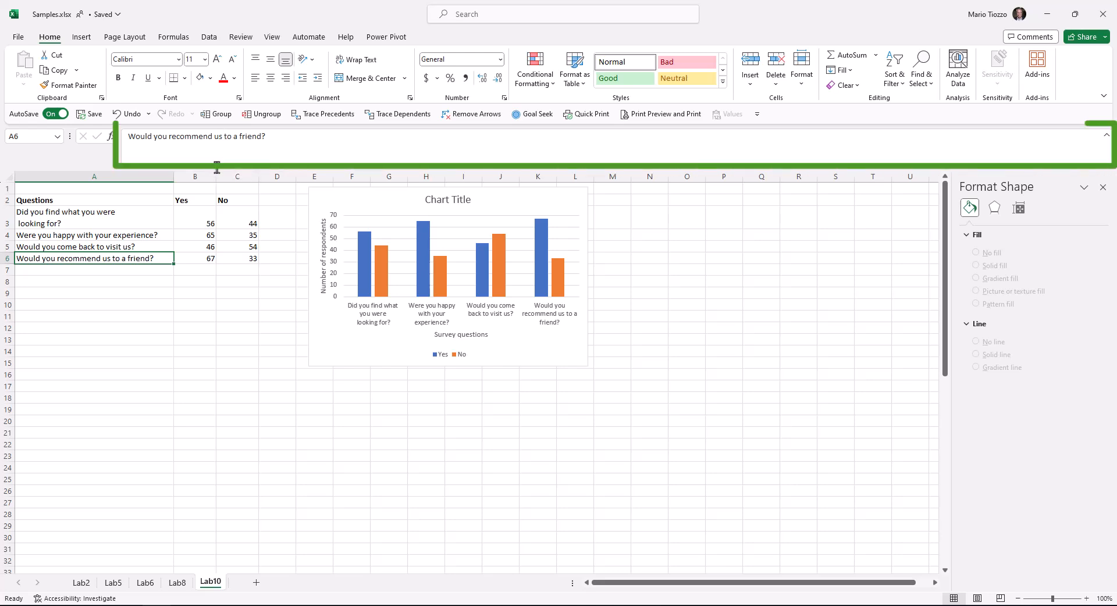
pyautogui.moveTo(215, 168)
pyautogui.mouseDown()
pyautogui.moveTo(217, 144)
pyautogui.moveTo(208, 240)
pyautogui.moveTo(209, 184)
pyautogui.moveTo(186, 168)
pyautogui.mouseUp()
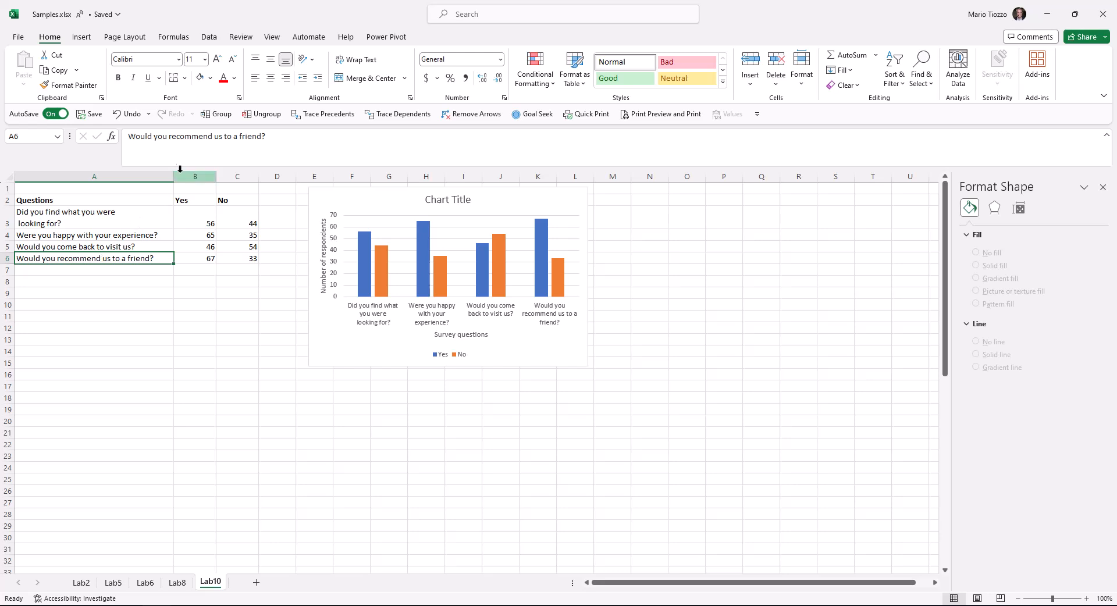
pyautogui.click(225, 136)
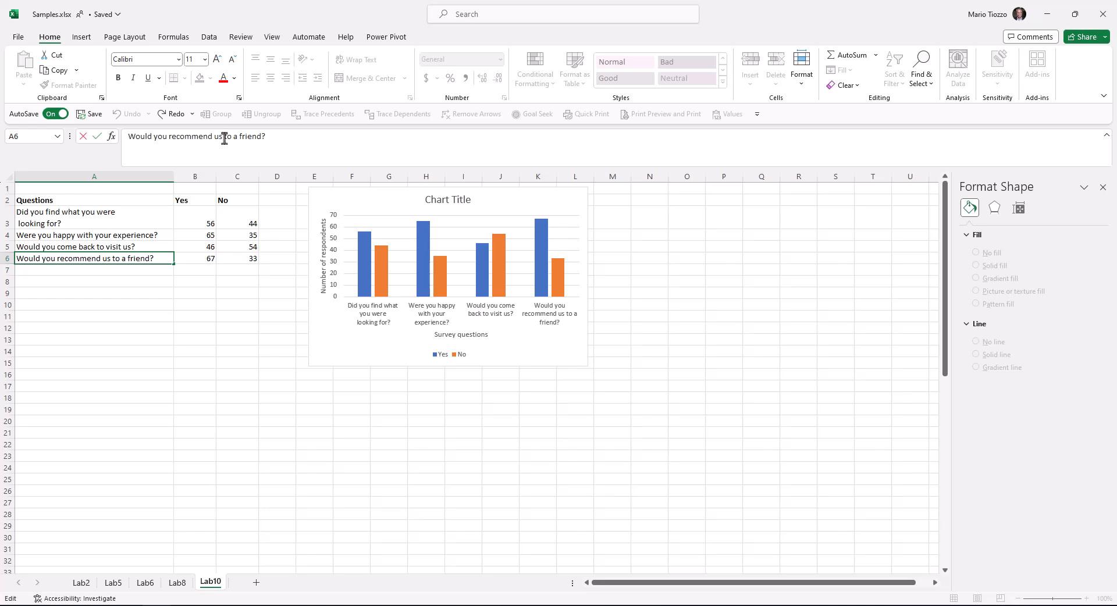
pyautogui.hotkey('alt', 'Return')
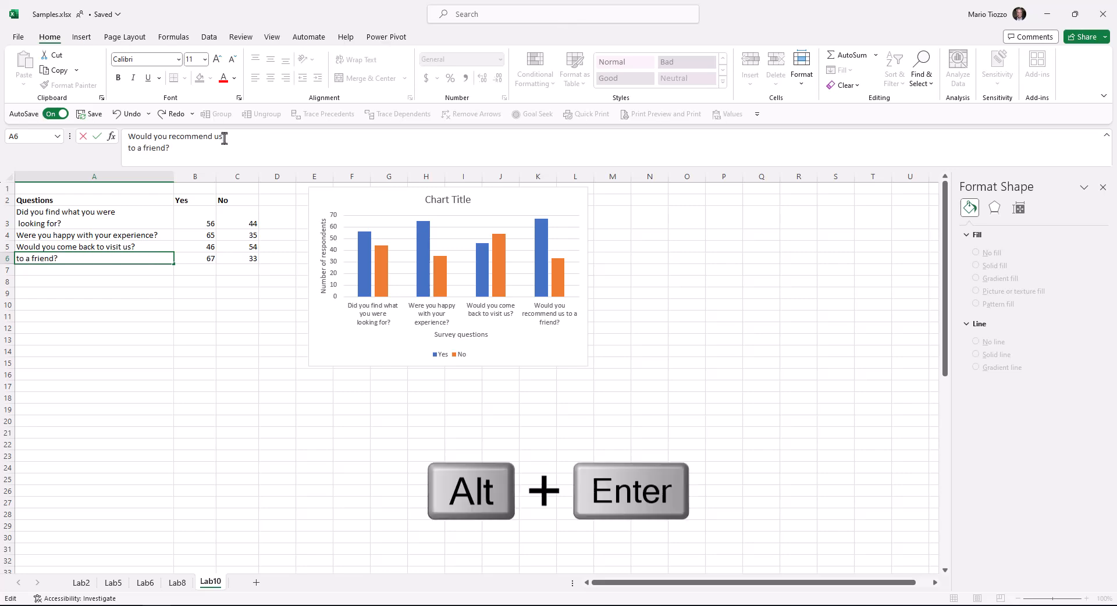
pyautogui.press('Return')
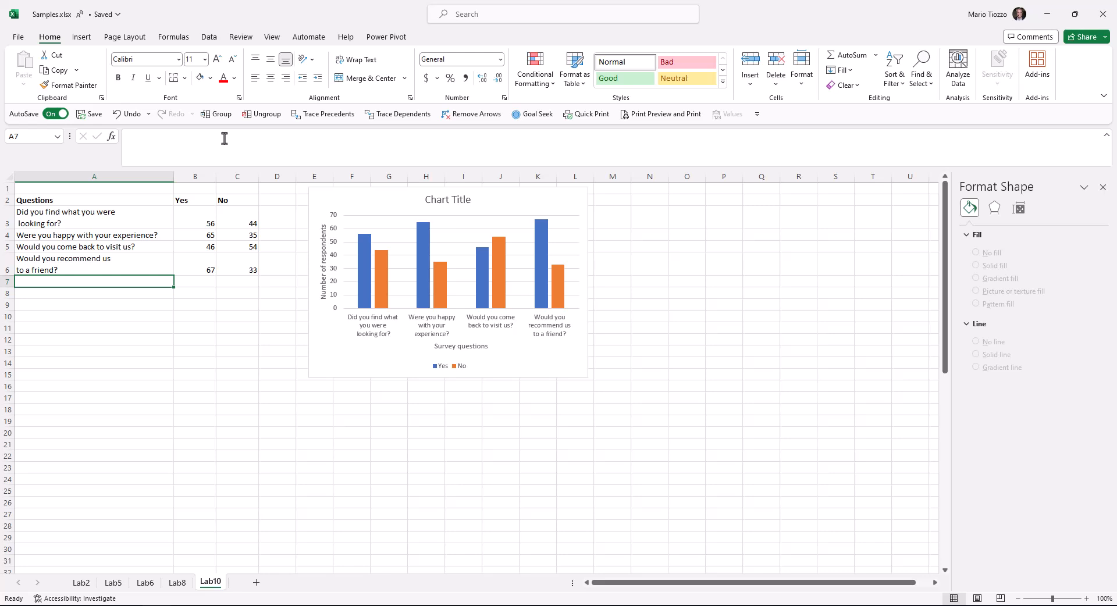
# Delete the chart's major gridlines and set the chart area's border to no line
pyautogui.click(392, 229)
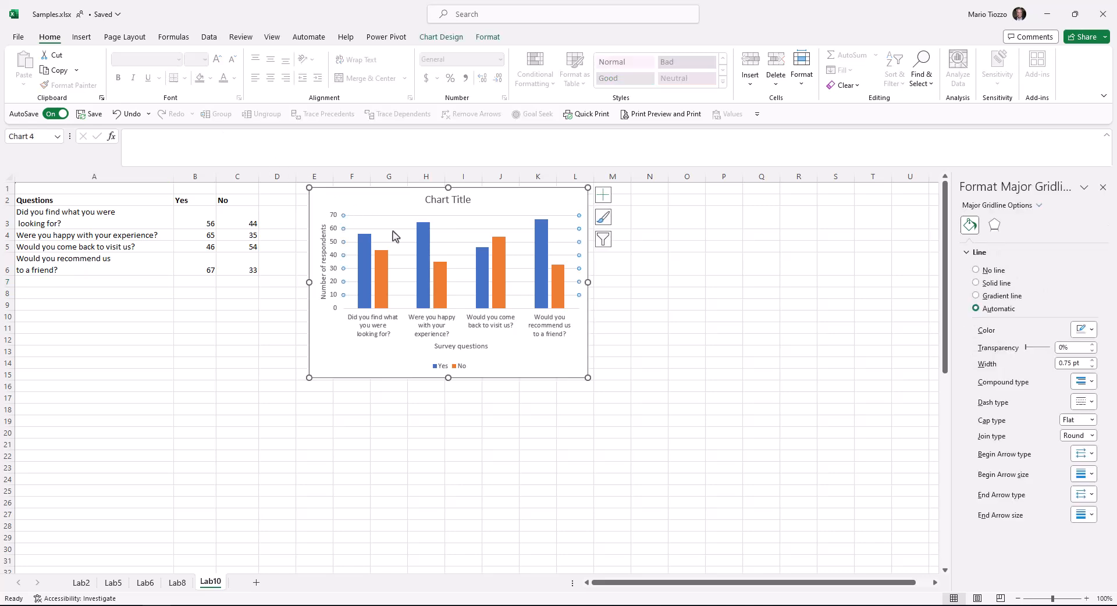
pyautogui.press('Delete')
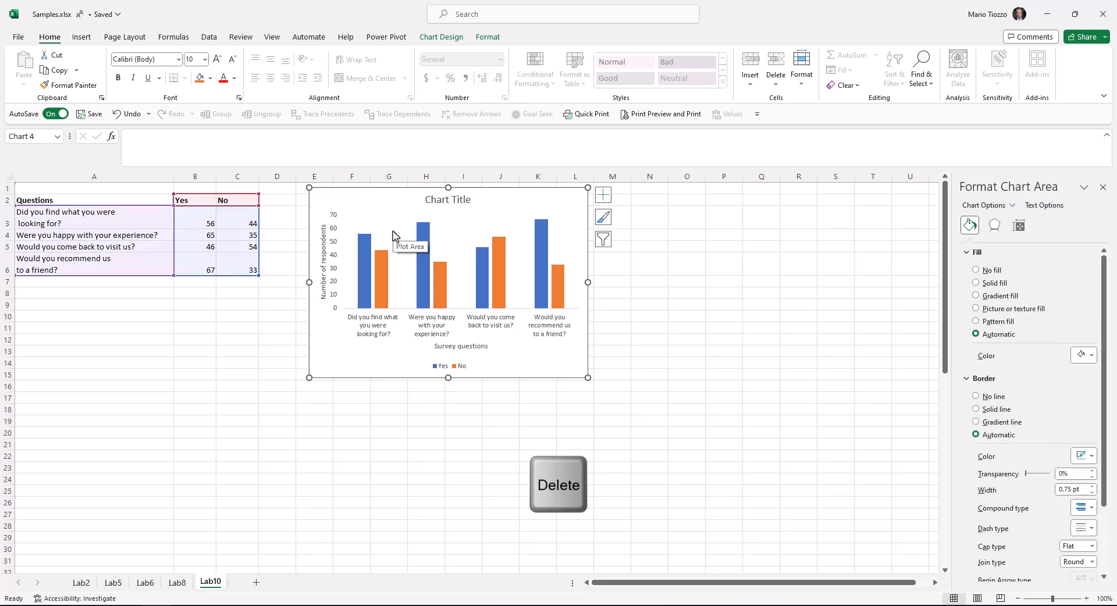
pyautogui.click(980, 398)
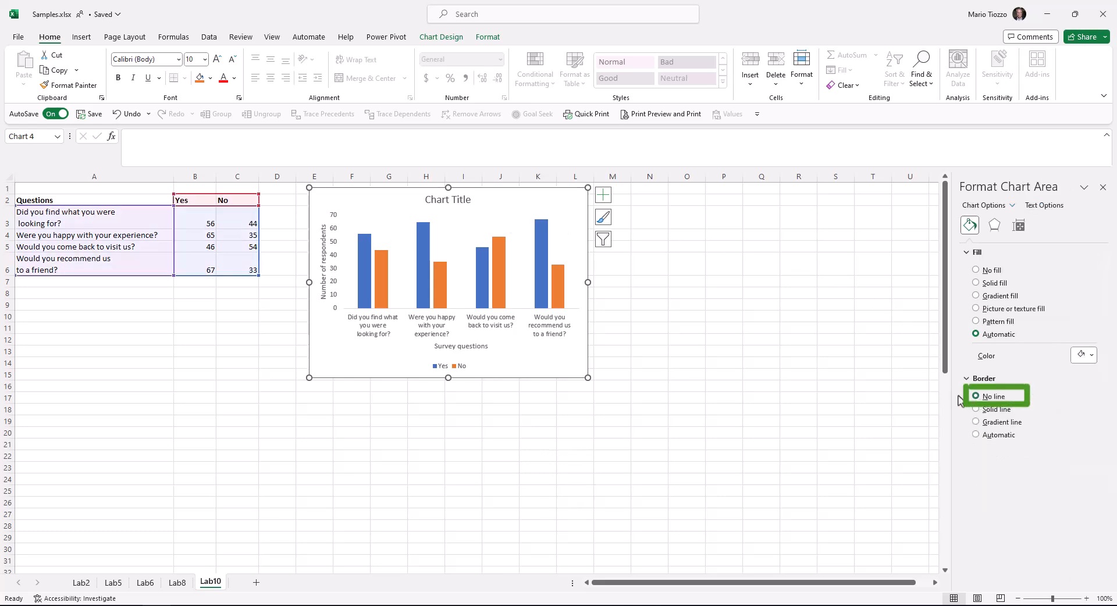
# Delete the chart title placeholder from the survey chart
pyautogui.click(448, 204)
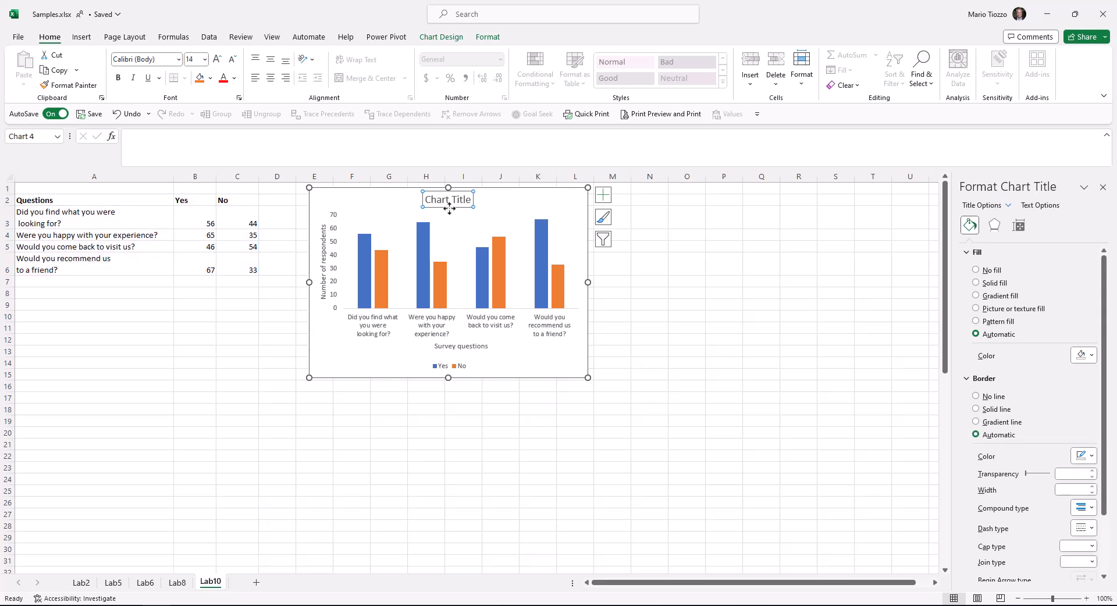
pyautogui.press('Delete')
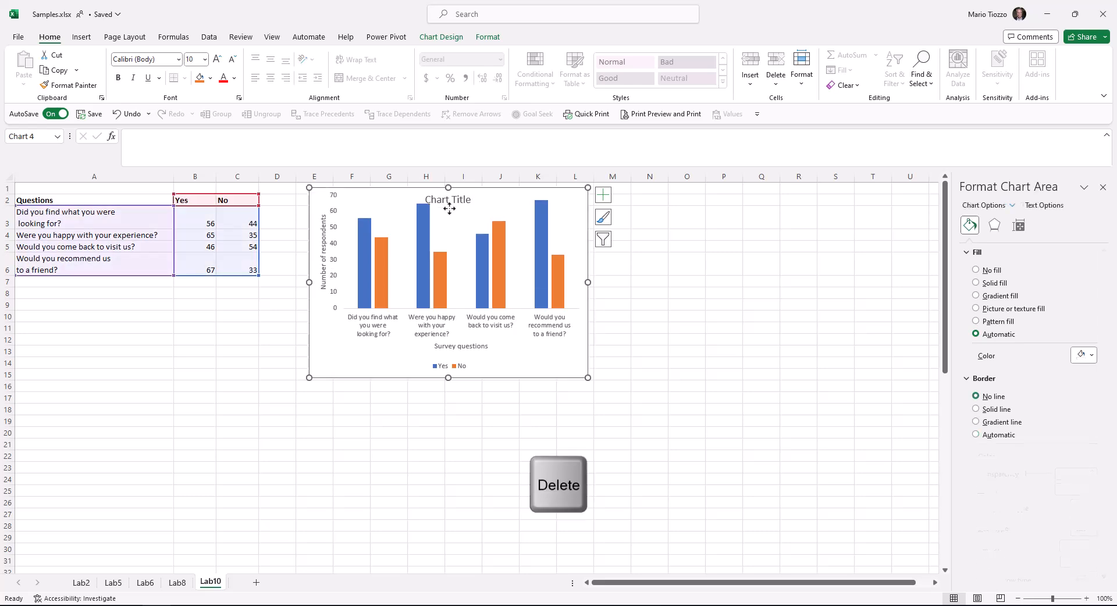
pyautogui.click(373, 412)
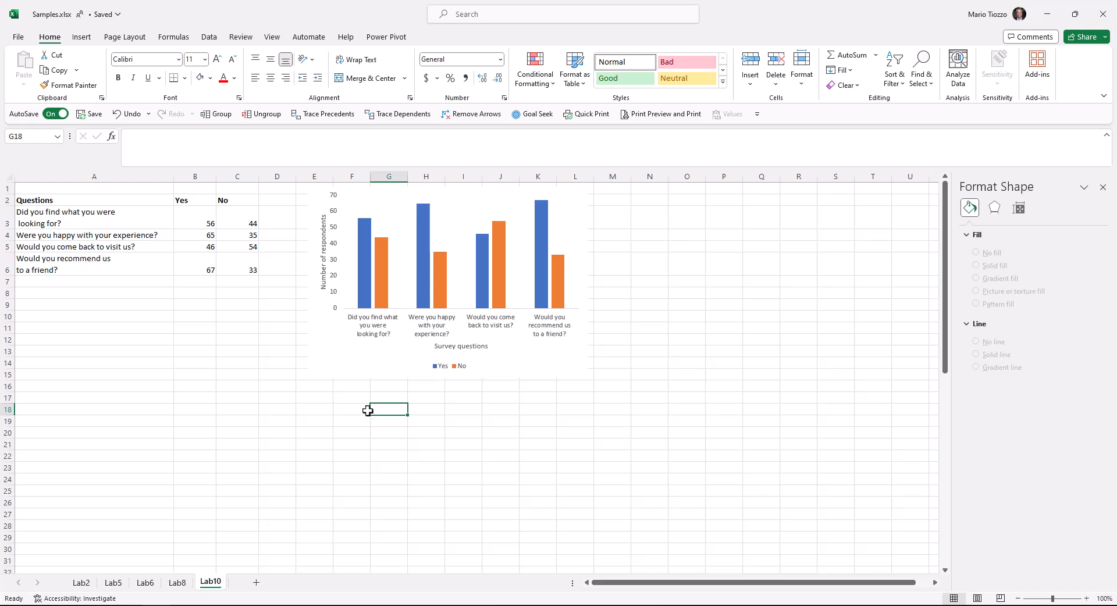
# Enter the caption "Figure 1. Who? What? Why? How?" in cell E16 below the chart and merge cells E16:L17
pyautogui.click(324, 386)
pyautogui.write('Figure 1. Who? What? Why? How?')
pyautogui.keyDown('shift'); pyautogui.click(578, 399); pyautogui.keyUp('shift')
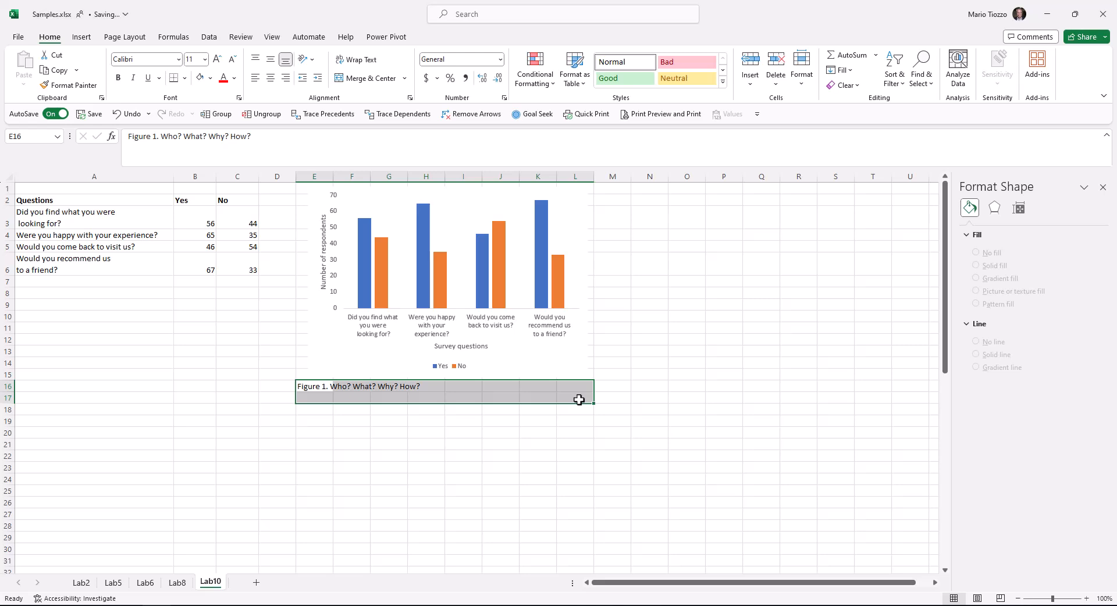
pyautogui.click(368, 82)
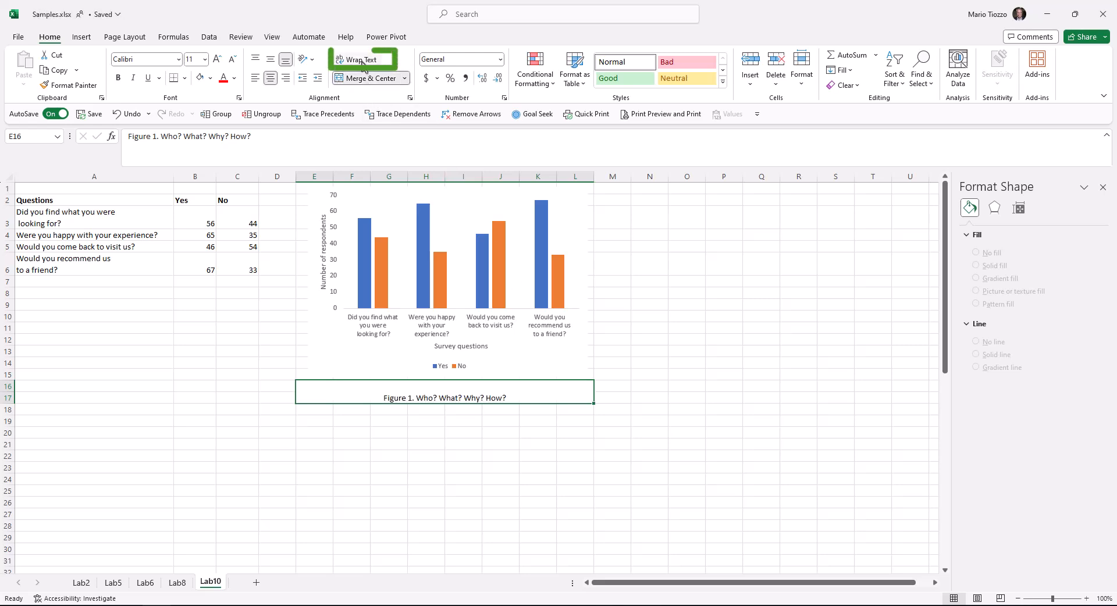
# Align the wrapped caption to the top left of its merged cell and make only "Figure 1." bold
pyautogui.click(255, 82)
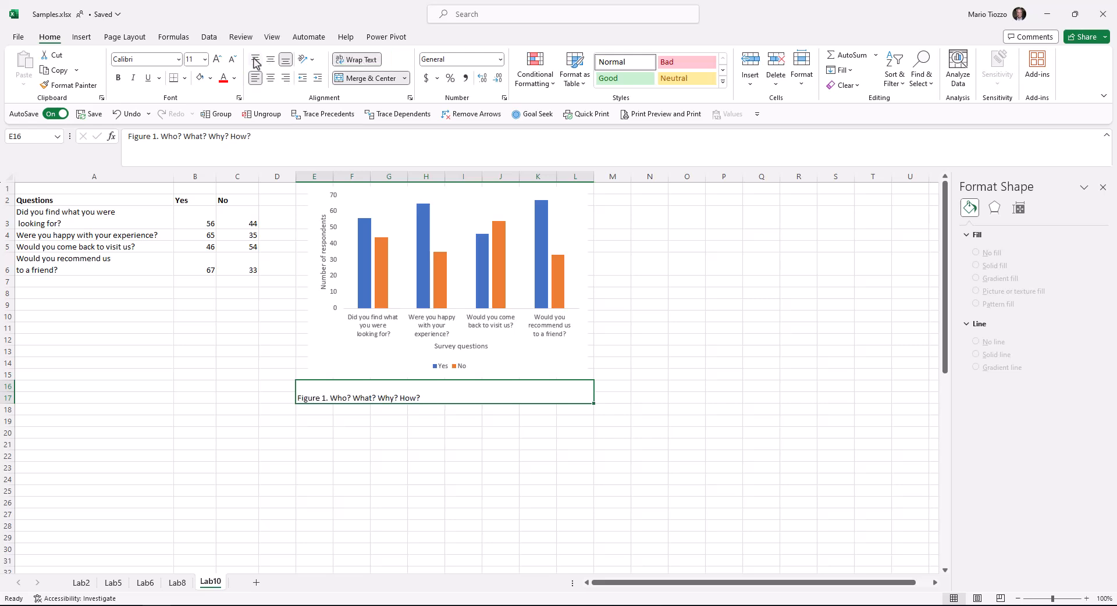
pyautogui.click(256, 60)
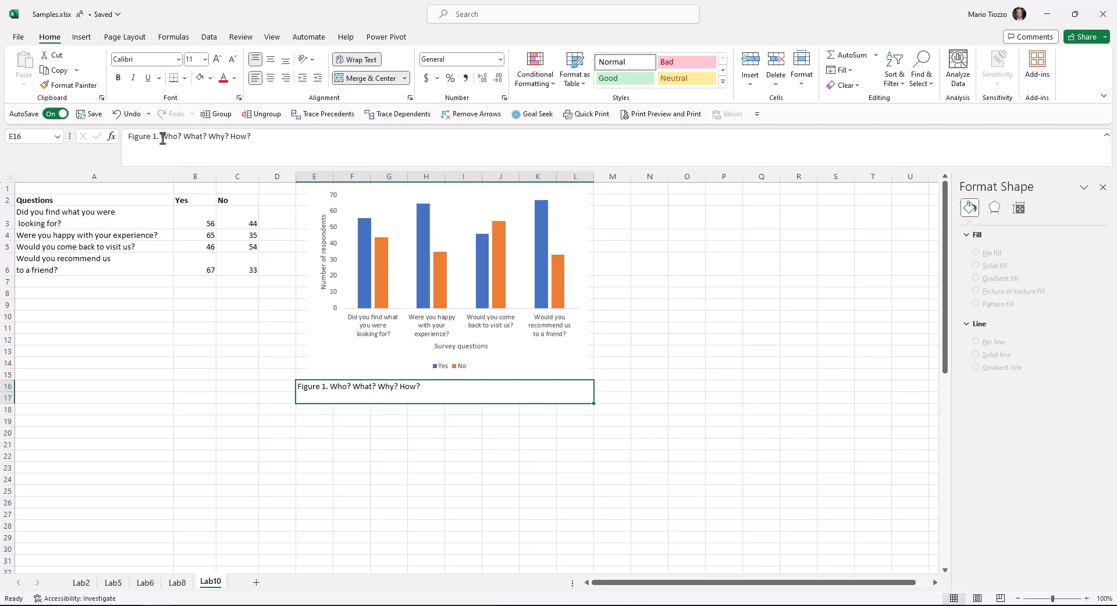
pyautogui.moveTo(159, 136); pyautogui.dragTo(109, 136)
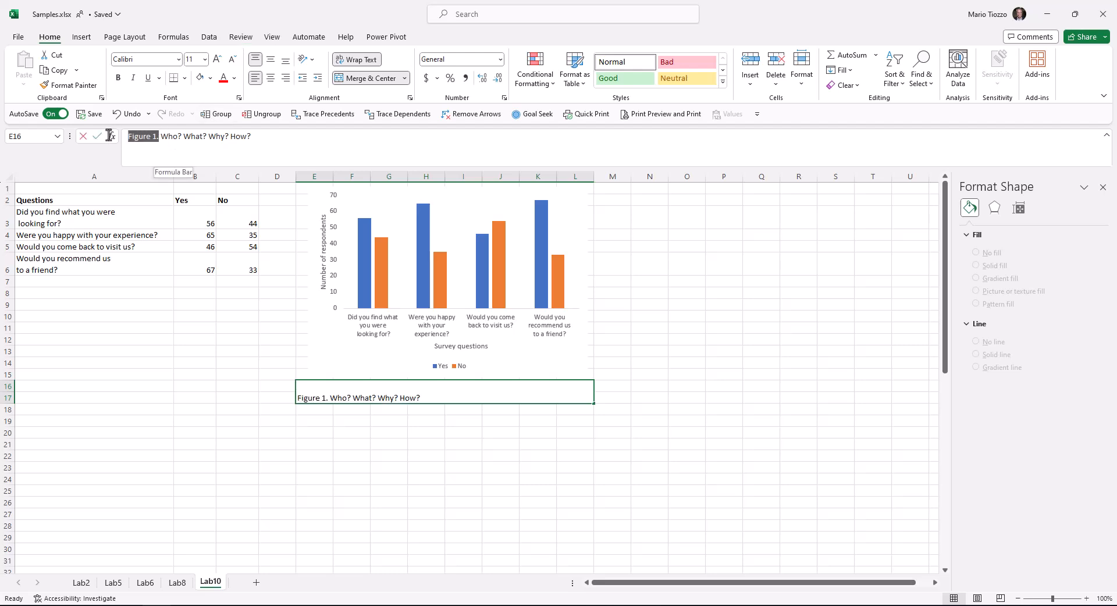
pyautogui.click(118, 79)
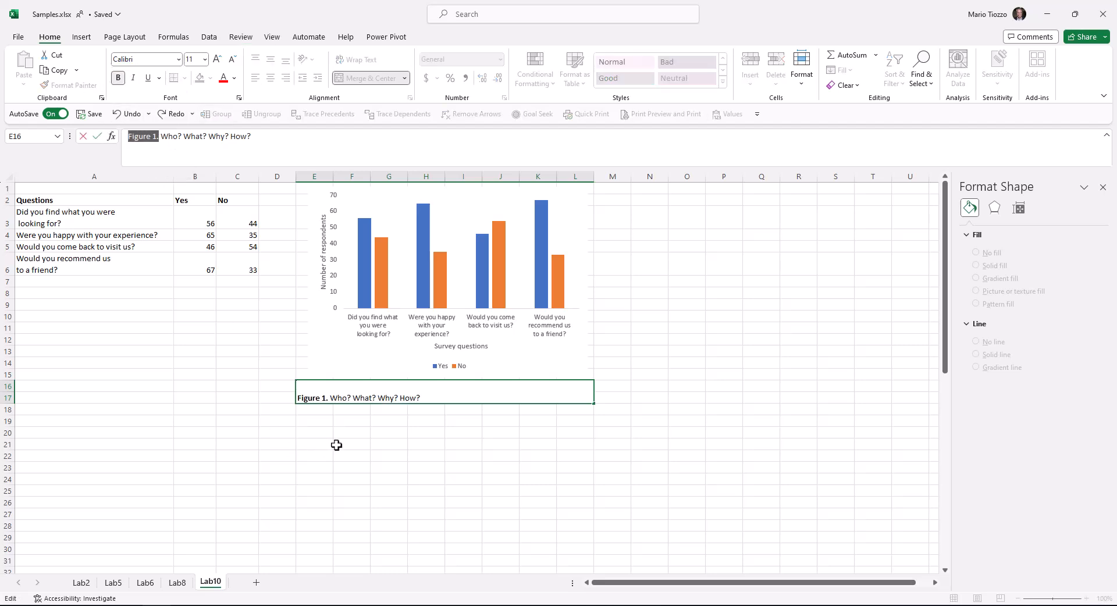
pyautogui.click(358, 434)
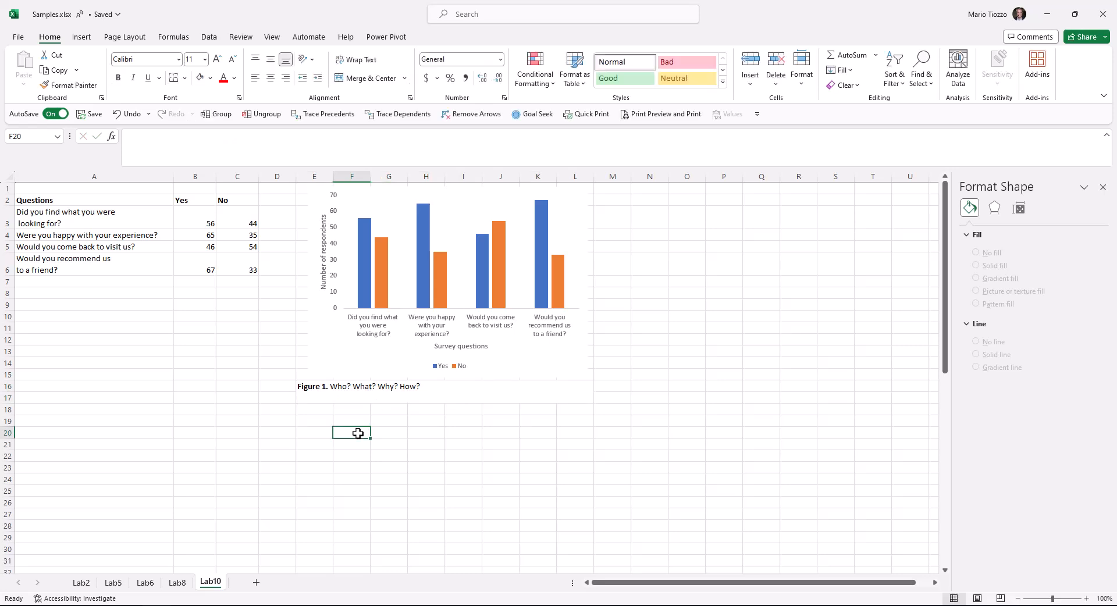
# Fill the cells E1:L17 behind the chart and caption with white
pyautogui.moveTo(299, 185); pyautogui.dragTo(543, 396)
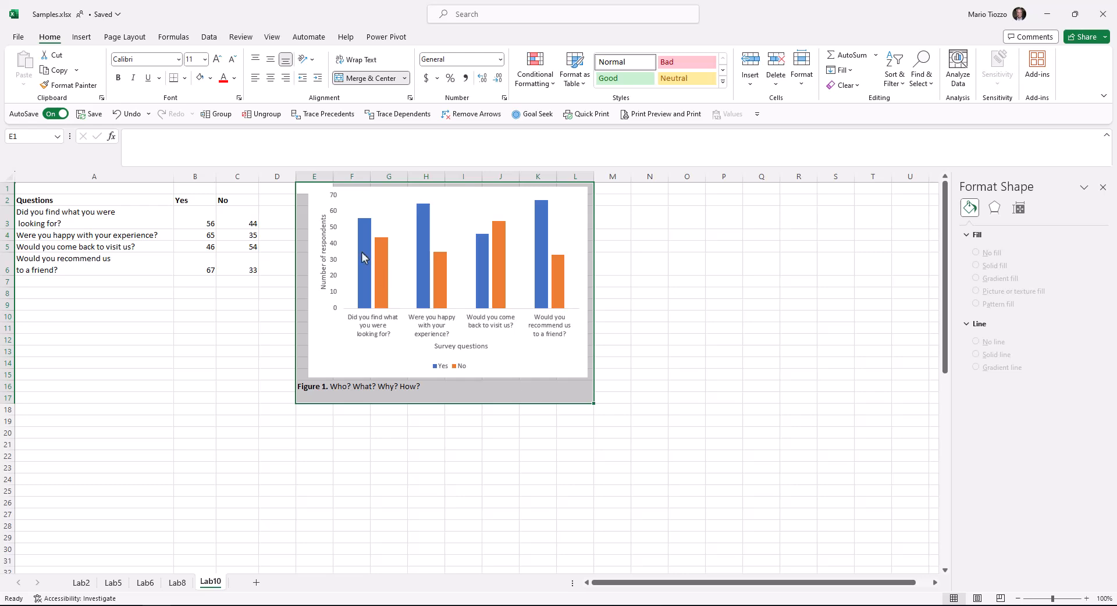
pyautogui.click(211, 78)
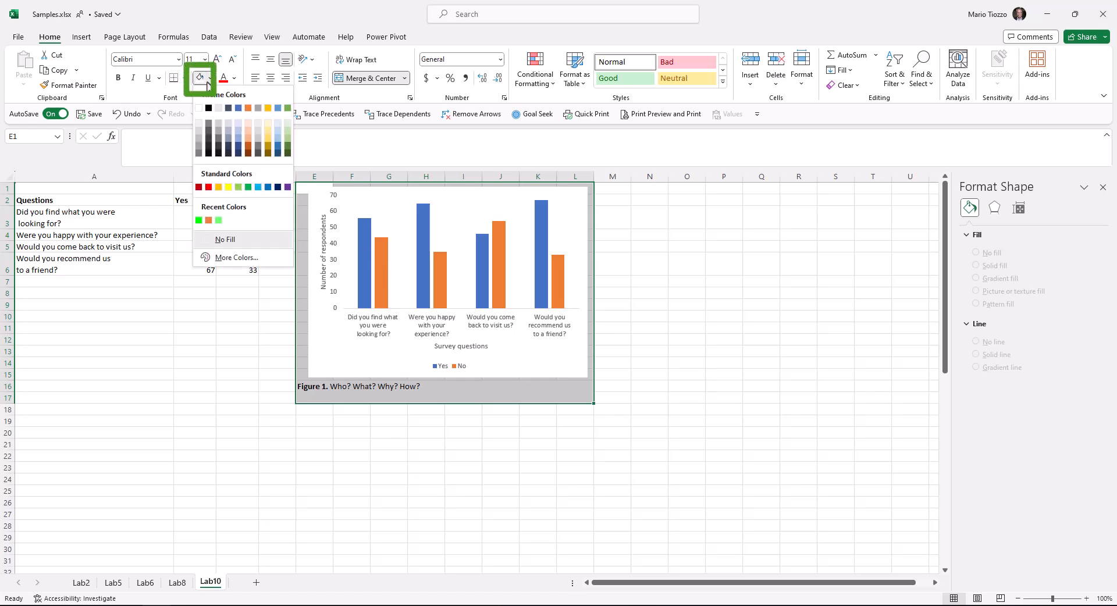
pyautogui.click(198, 109)
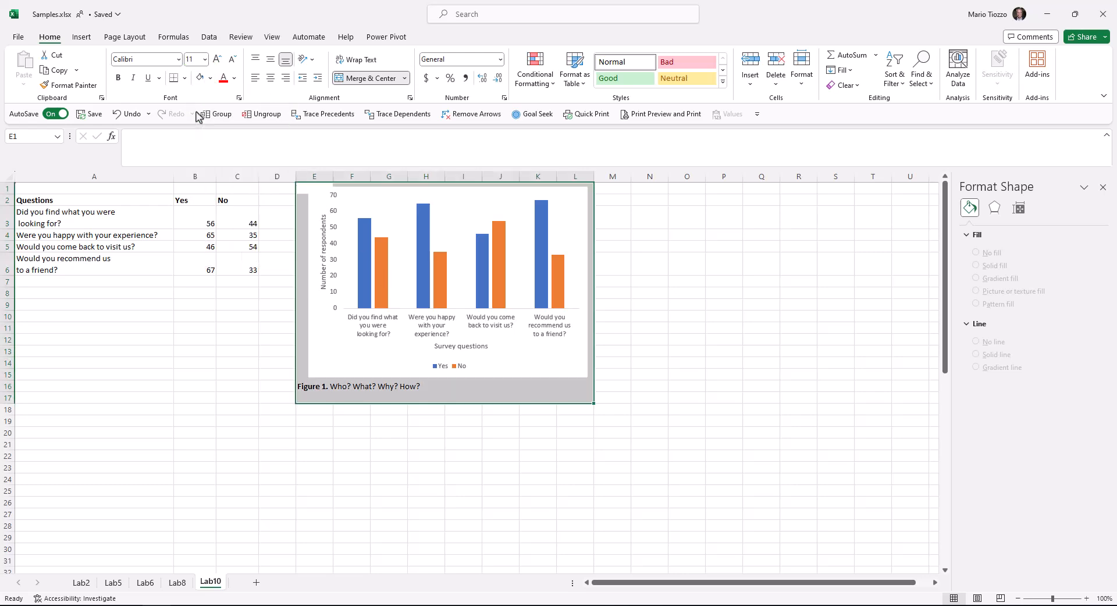
pyautogui.click(307, 455)
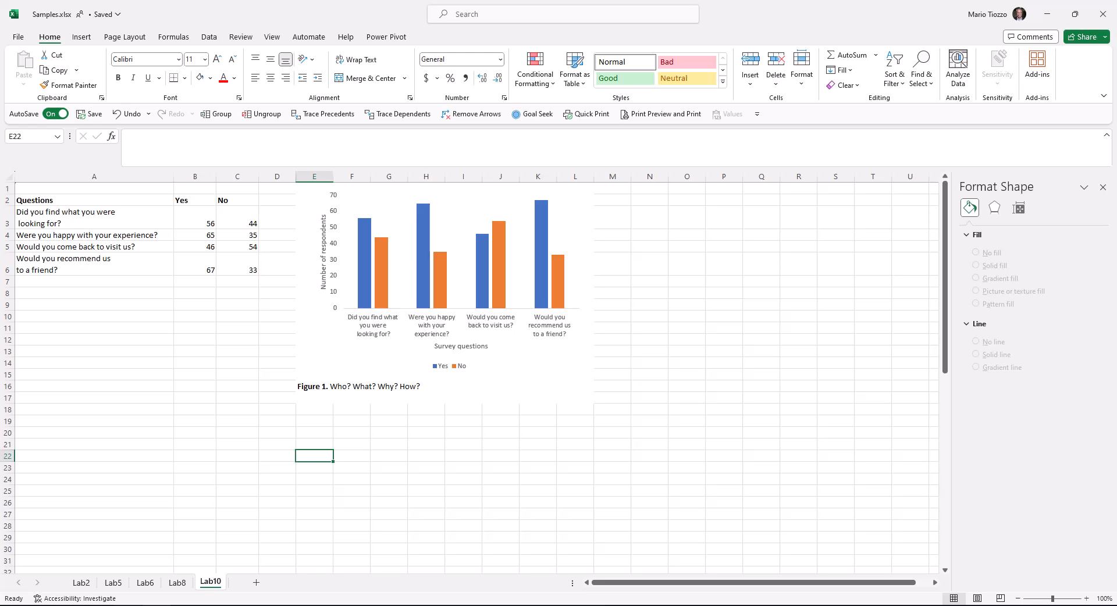
# Capture a new snip of the chart together with its figure caption in Snipping Tool
pyautogui.click(37, 183)
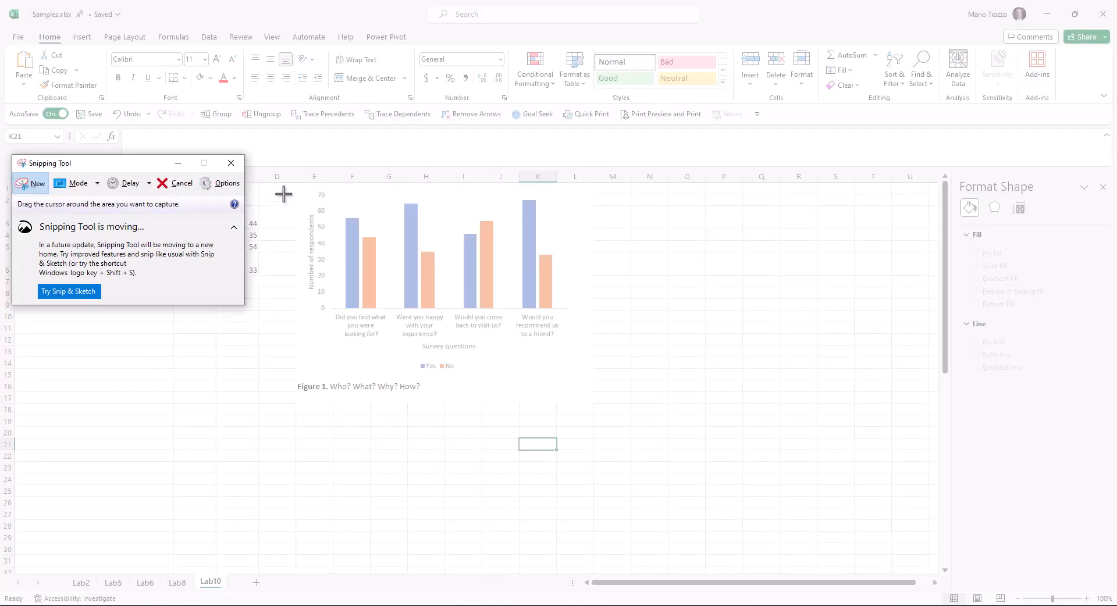
pyautogui.moveTo(297, 184); pyautogui.dragTo(573, 408)
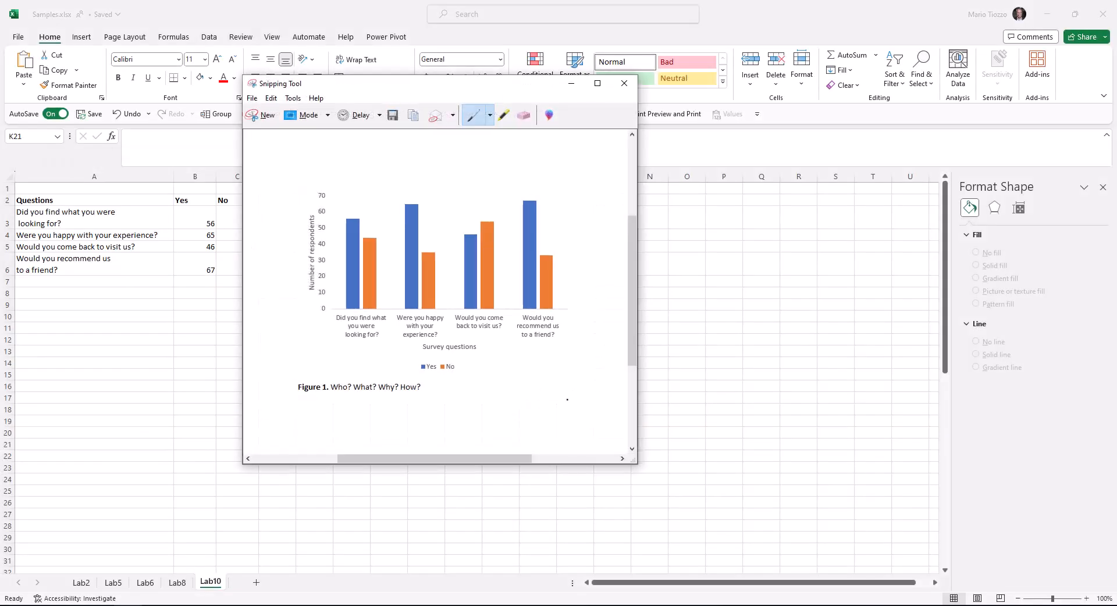